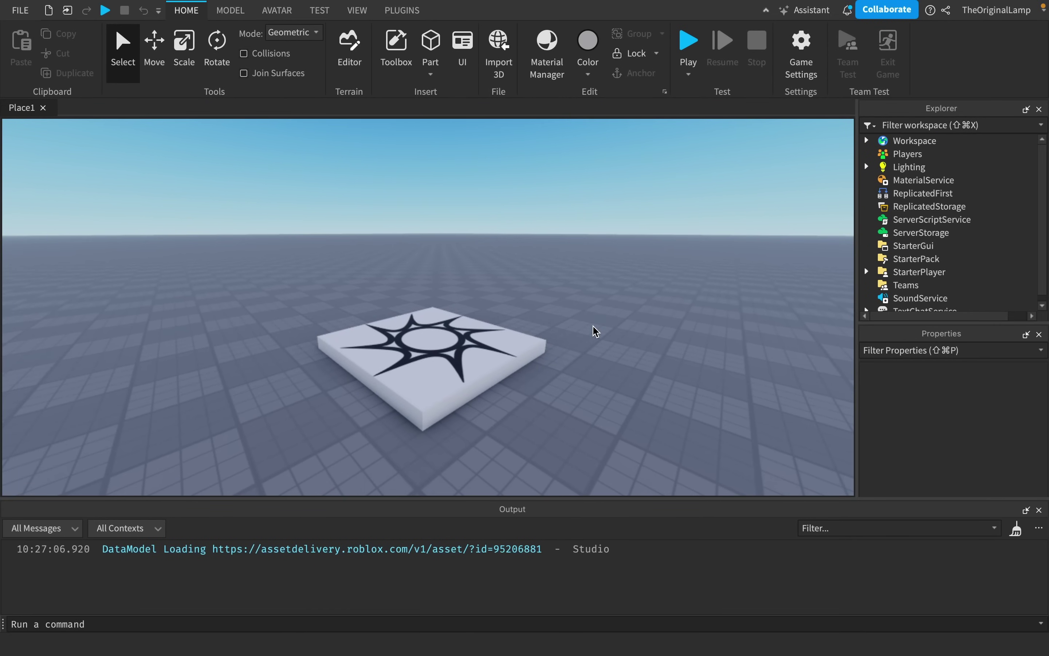
- Switch from Roblox Studio to the TurboTax self-employed page in Chrome
{"action": "key", "text": "ctrl+Left"}
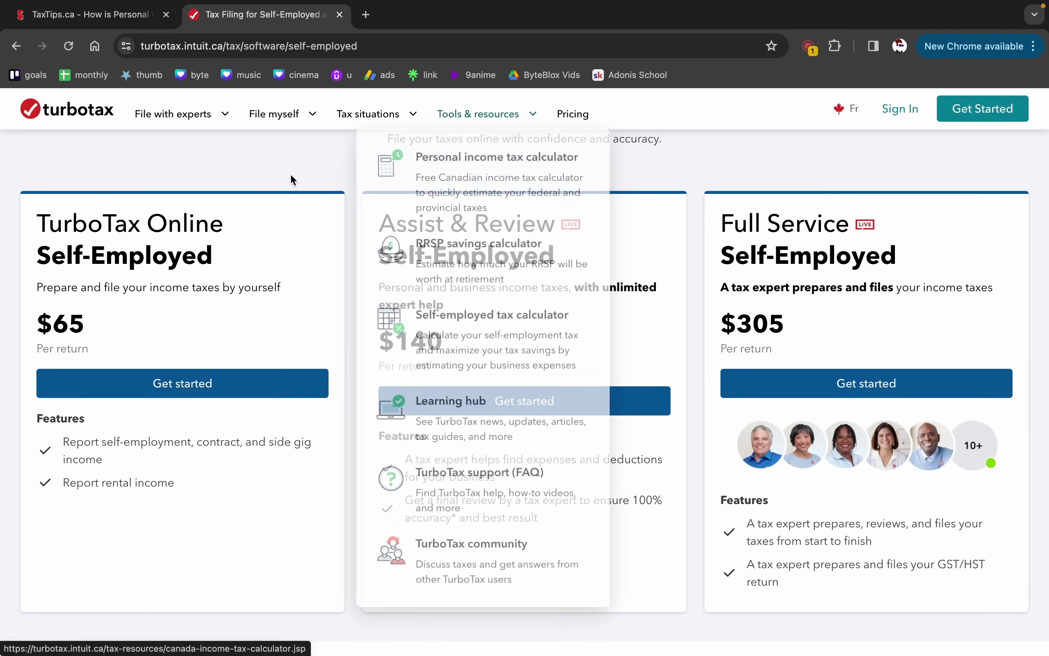
- Scroll through TurboTax's $65, $140 and $305 self-employed pricing tiers
{"action": "scroll", "coordinate": [218, 199], "scroll_direction": "up", "scroll_amount": 1}
{"action": "scroll", "coordinate": [434, 243], "scroll_direction": "up", "scroll_amount": 3}
{"action": "scroll", "coordinate": [434, 243], "scroll_direction": "down", "scroll_amount": 3}
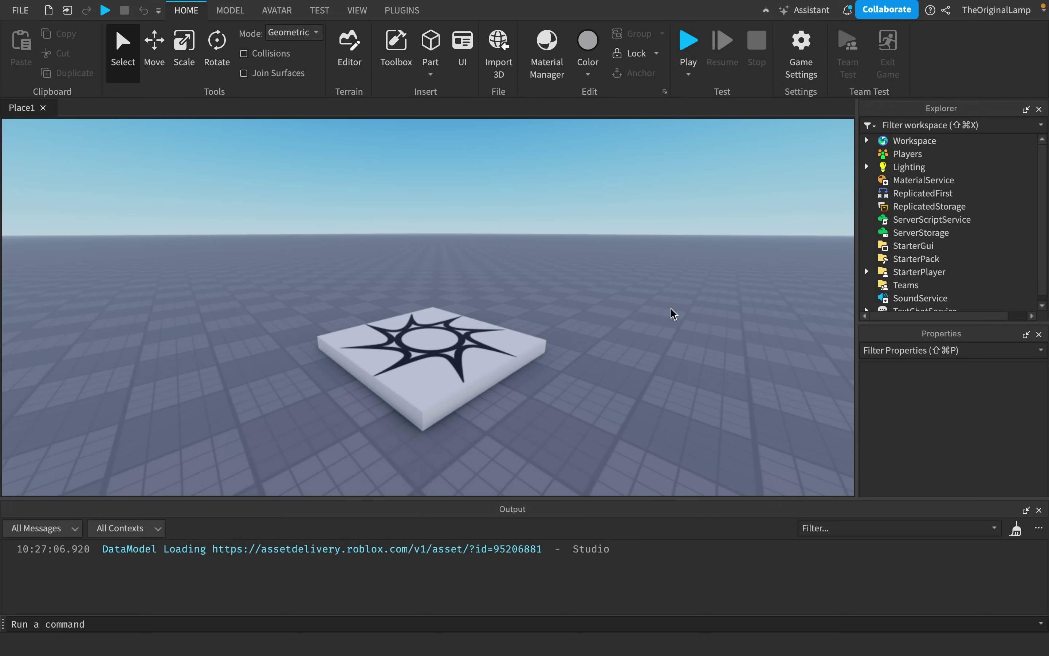
- Orbit and zoom the Studio viewport around the patterned part
{"action": "scroll", "coordinate": [665, 289], "scroll_direction": "up", "scroll_amount": 3}
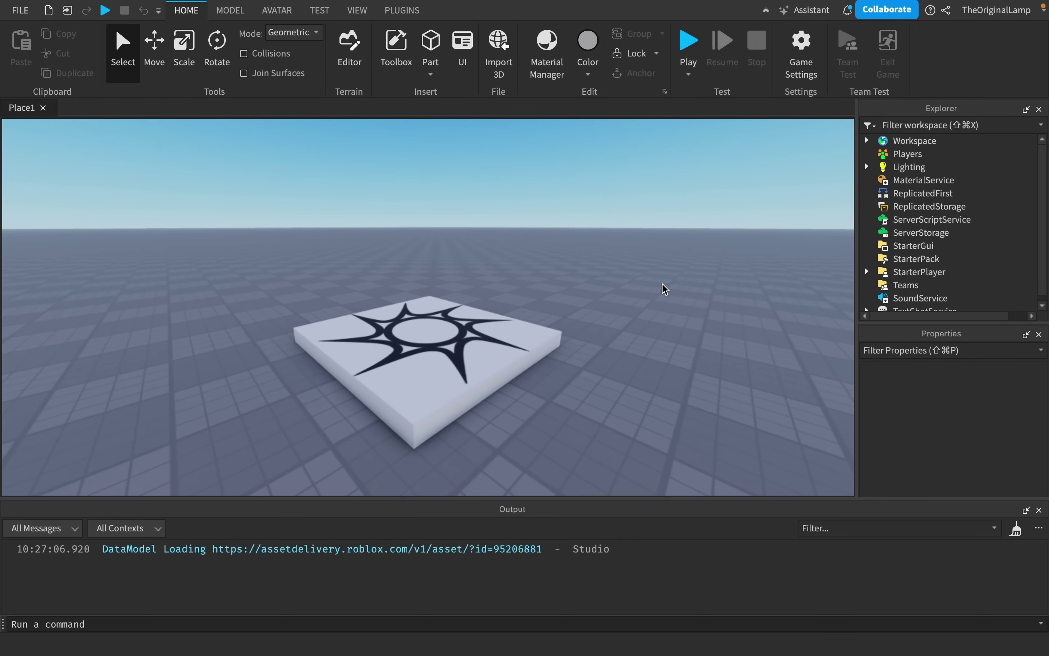
{"action": "scroll", "coordinate": [665, 289], "scroll_direction": "down", "scroll_amount": 2}
{"action": "right_click_drag", "start_coordinate": [664, 290], "coordinate": [665, 290]}
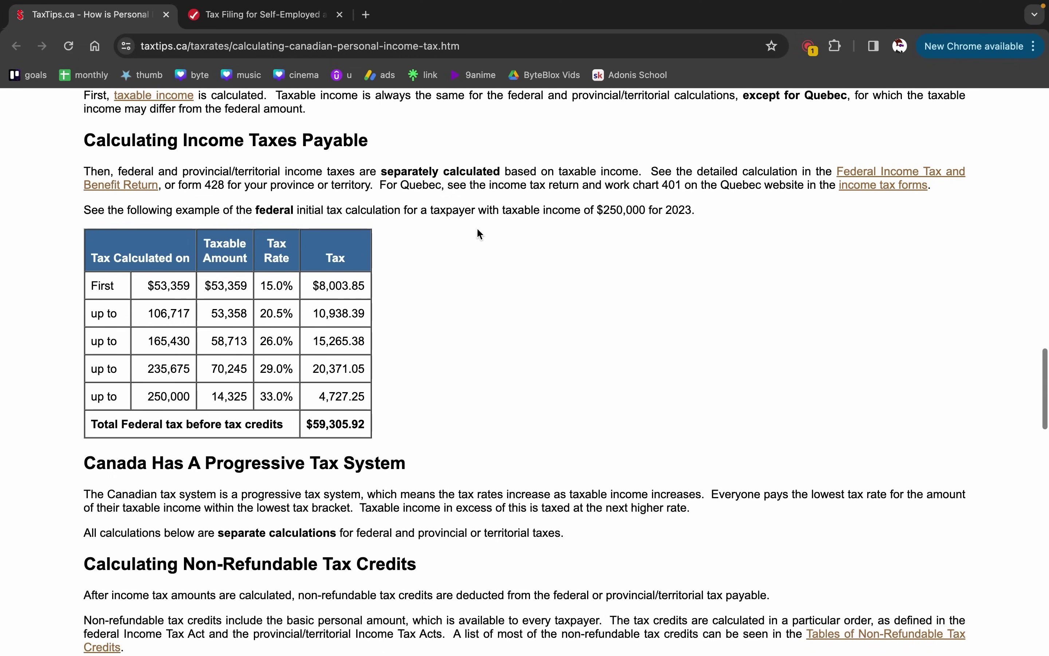
{"action": "scroll", "coordinate": [479, 234], "scroll_direction": "up", "scroll_amount": 2}
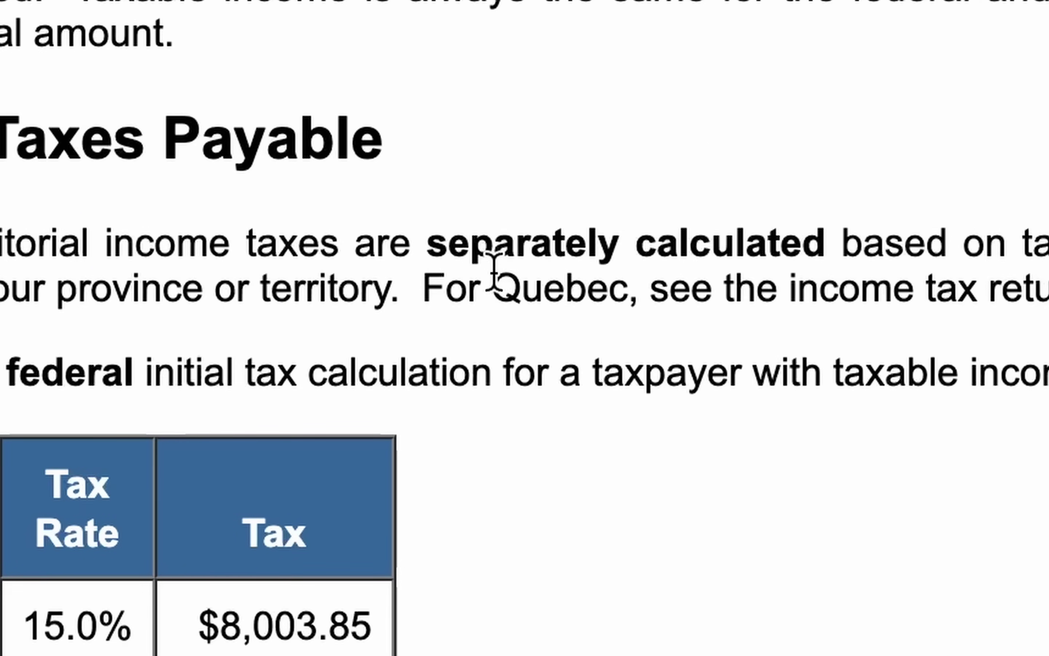
- Highlight the Quebec note, the federal bracket table and the $250,000 example paragraph
{"action": "left_click_drag", "start_coordinate": [402, 214], "coordinate": [437, 216]}
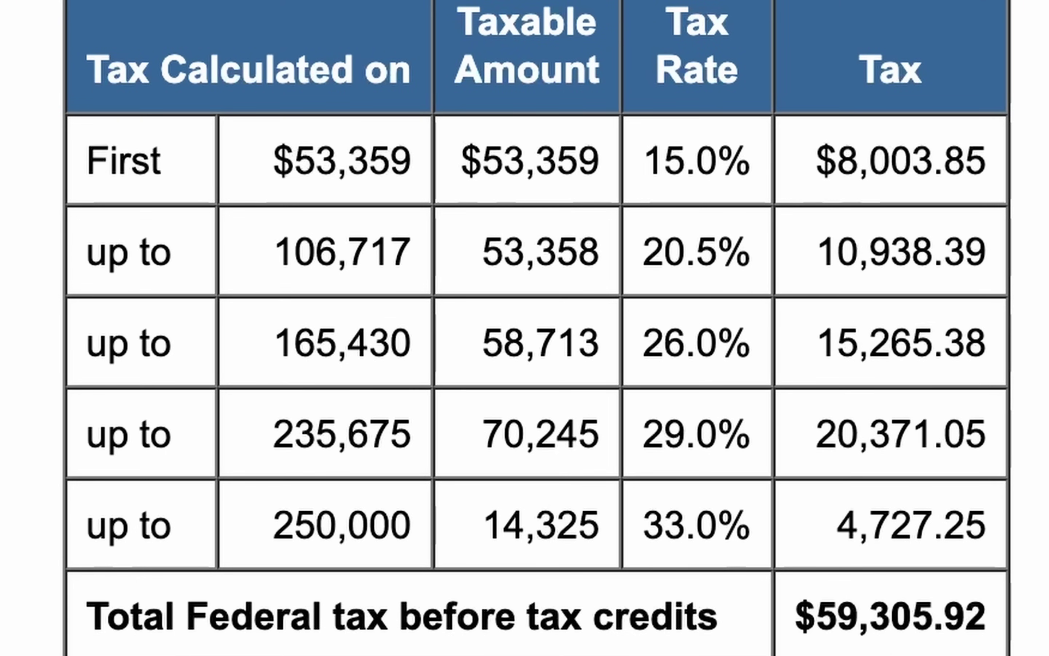
{"action": "left_click_drag", "start_coordinate": [221, 253], "coordinate": [370, 465]}
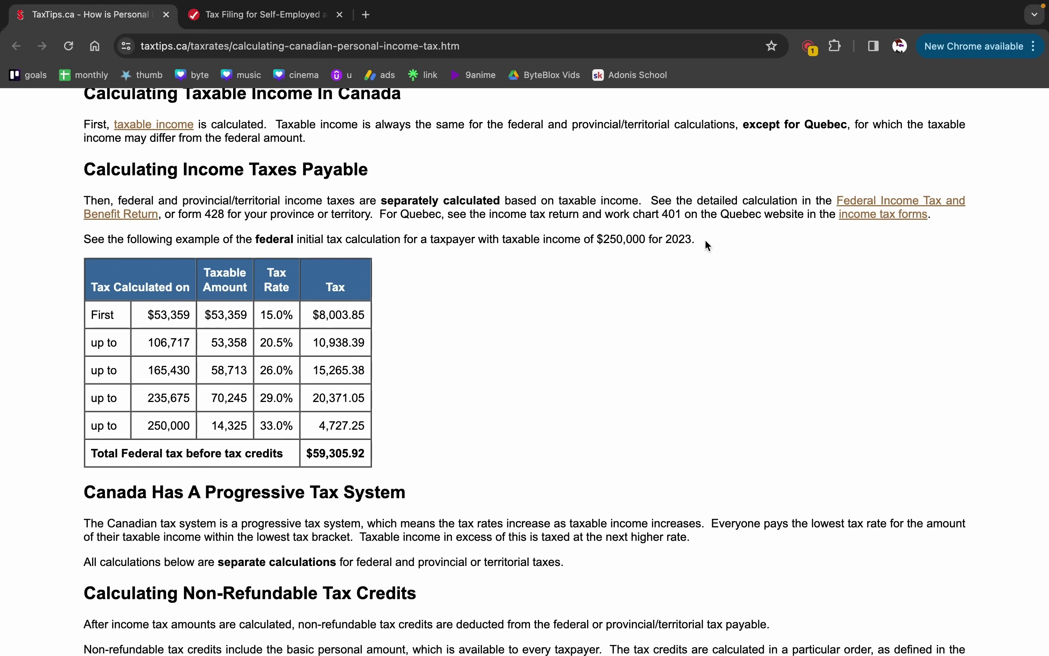
{"action": "left_click_drag", "start_coordinate": [704, 239], "coordinate": [242, 234]}
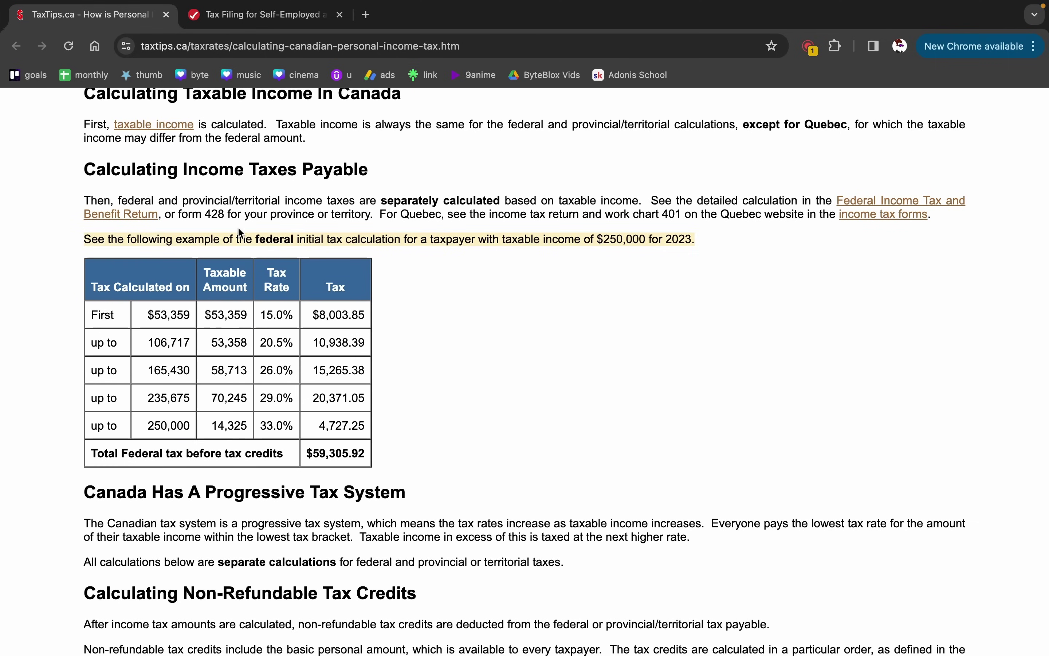
{"action": "left_click_drag", "start_coordinate": [82, 230], "coordinate": [85, 200]}
{"action": "left_click", "coordinate": [340, 241]}
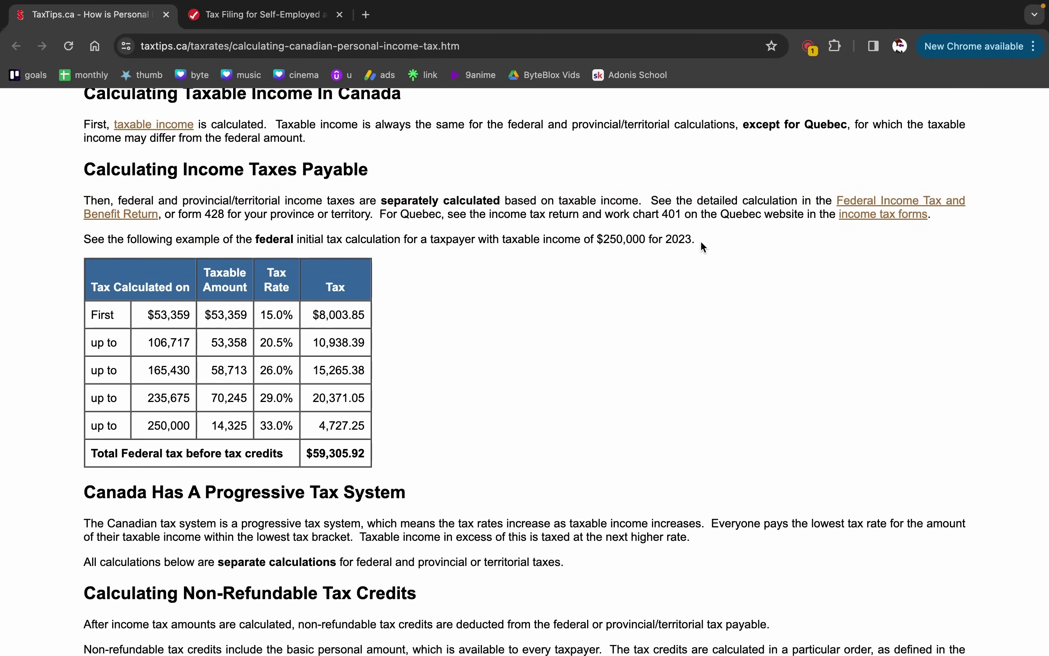
{"action": "left_click_drag", "start_coordinate": [704, 247], "coordinate": [84, 201]}
- Highlight the $53,359 threshold and the 15.0%, 20.5%, 26.0% and 33.0% bracket rates
{"action": "left_click_drag", "start_coordinate": [93, 316], "coordinate": [184, 321]}
{"action": "left_click", "coordinate": [130, 346]}
{"action": "left_click_drag", "start_coordinate": [258, 318], "coordinate": [294, 318]}
{"action": "left_click", "coordinate": [267, 330]}
{"action": "left_click", "coordinate": [279, 314]}
{"action": "left_click_drag", "start_coordinate": [273, 347], "coordinate": [267, 400]}
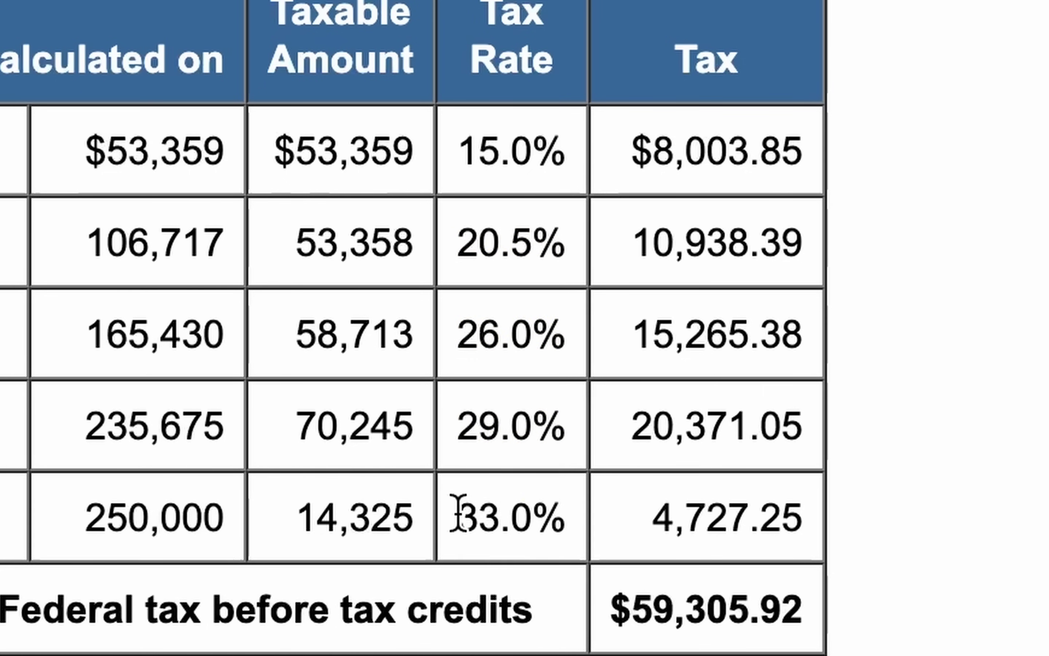
{"action": "left_click_drag", "start_coordinate": [456, 517], "coordinate": [554, 519]}
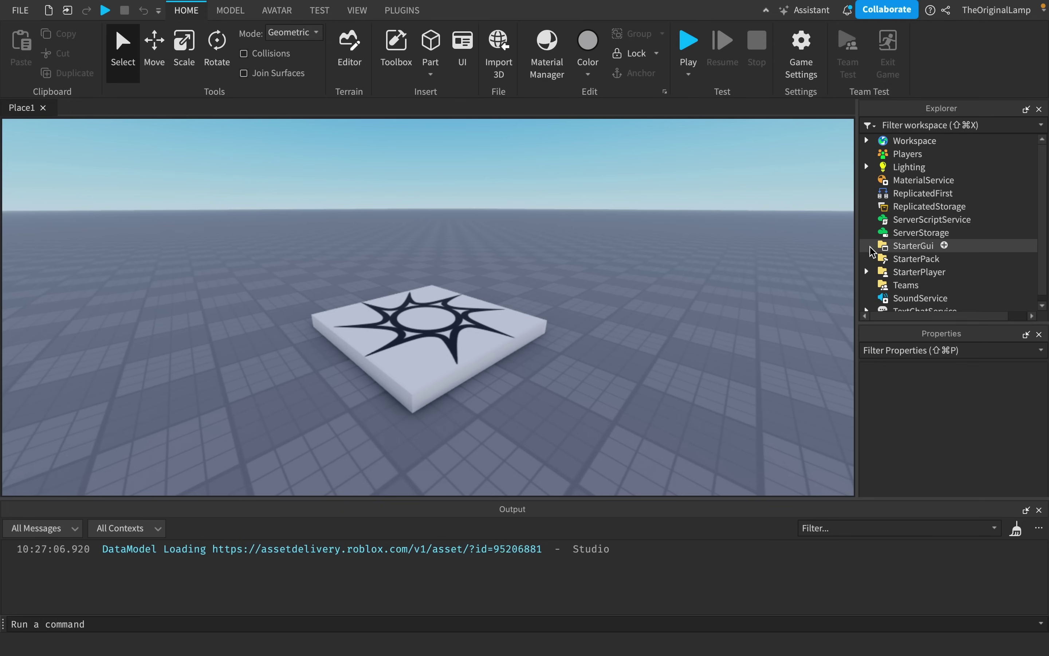
- Insert a ScreenGui under StarterGui with a Frame moved to screen centre
{"action": "left_click", "coordinate": [944, 245]}
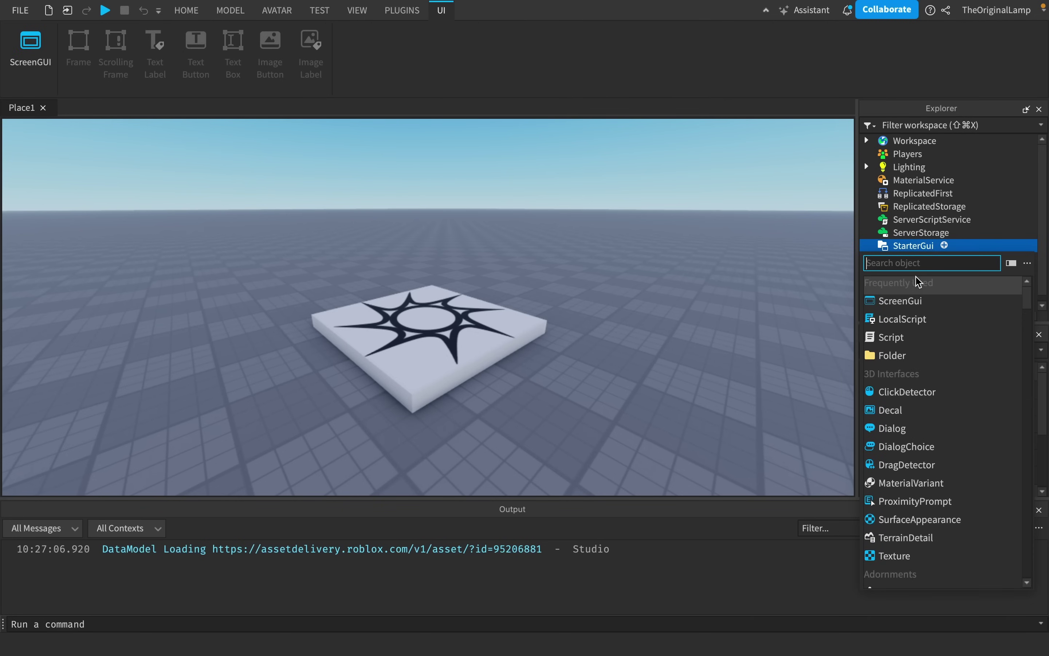
{"action": "left_click", "coordinate": [915, 309]}
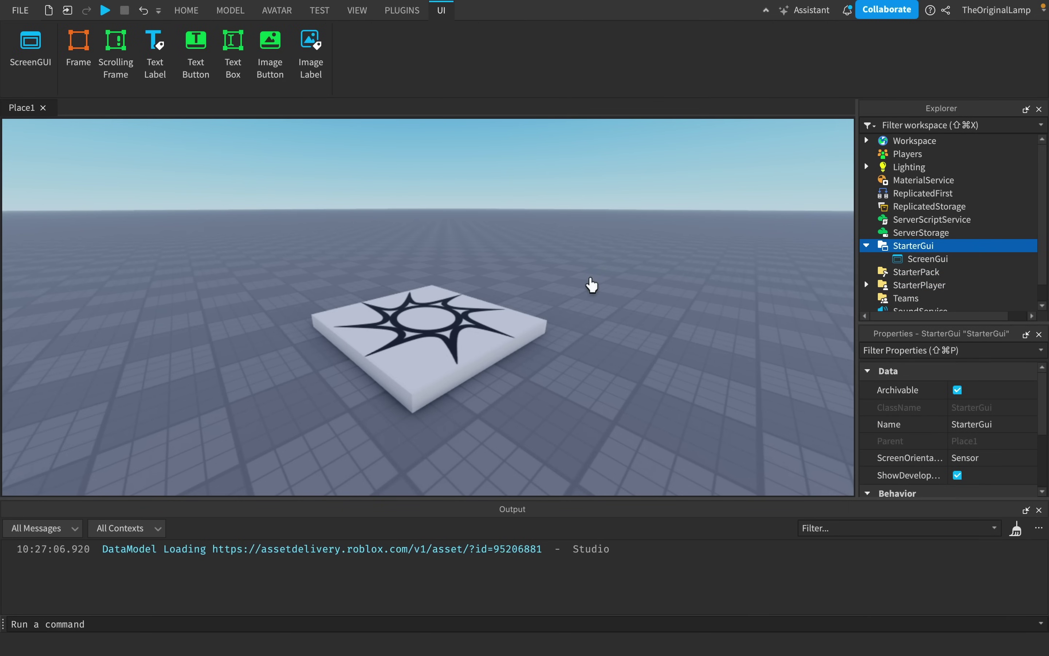
{"action": "left_click", "coordinate": [959, 258]}
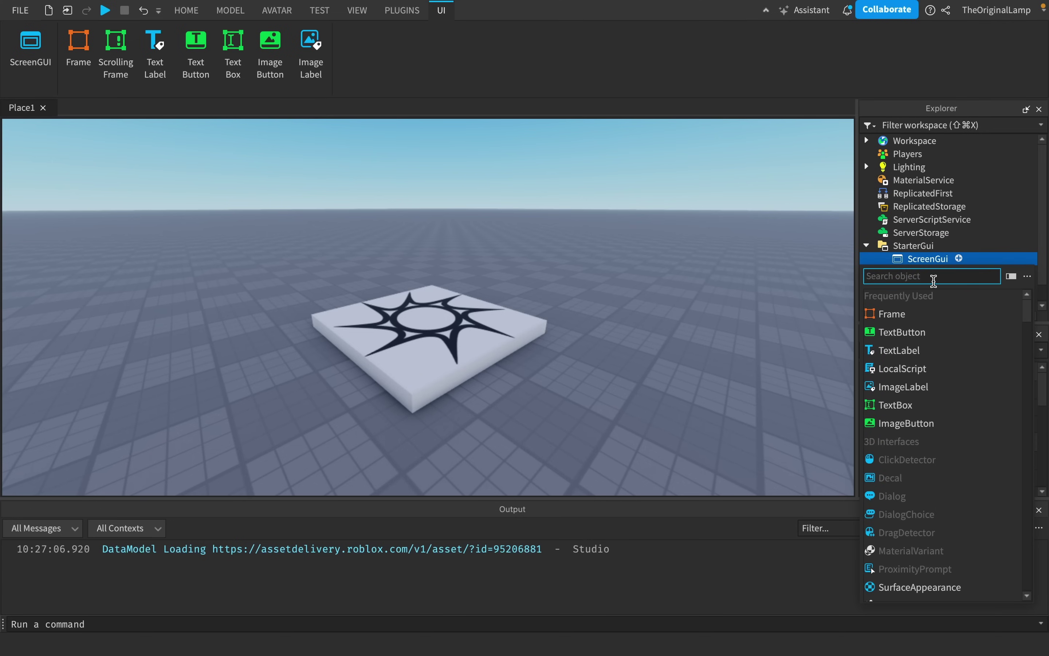
{"action": "type", "text": "fra"}
{"action": "left_click", "coordinate": [884, 297]}
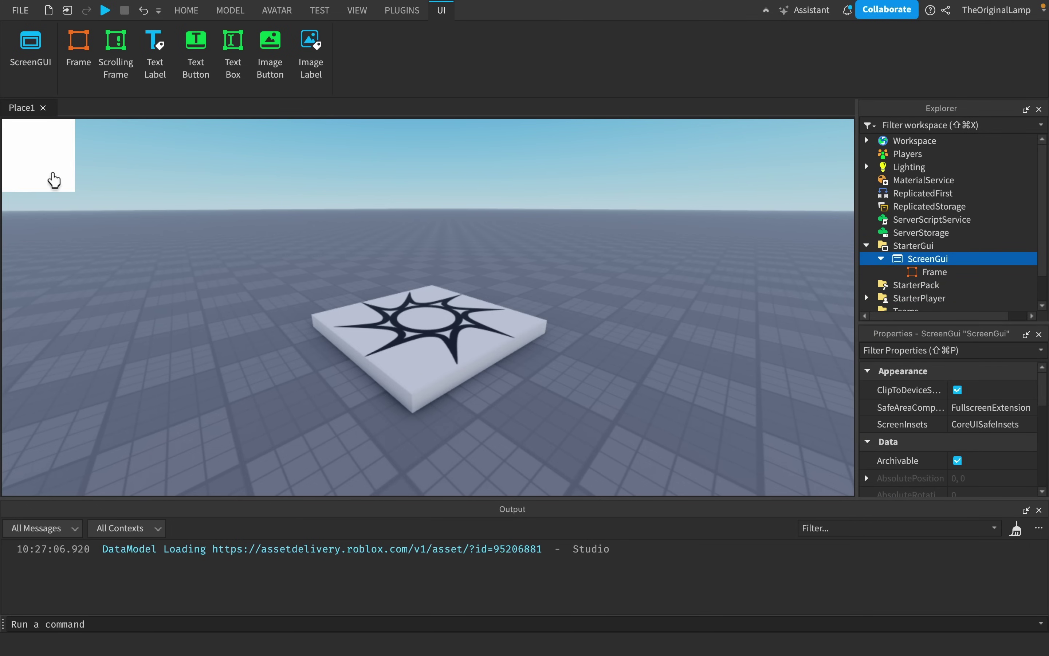
{"action": "left_click_drag", "start_coordinate": [51, 177], "coordinate": [435, 241]}
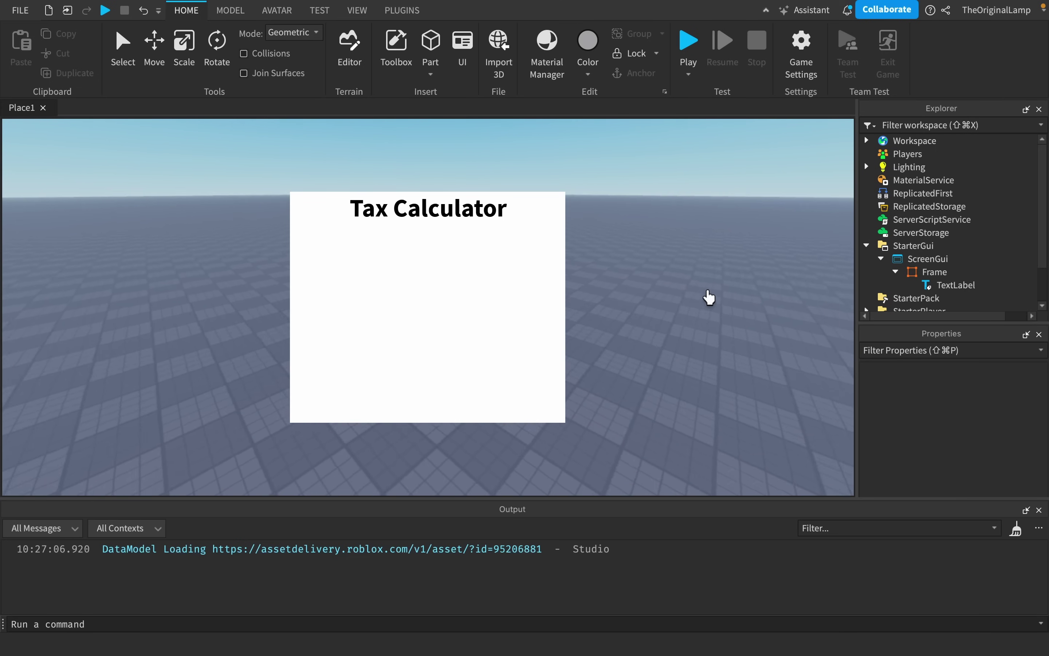
{"action": "key", "text": "ctrl+Left"}
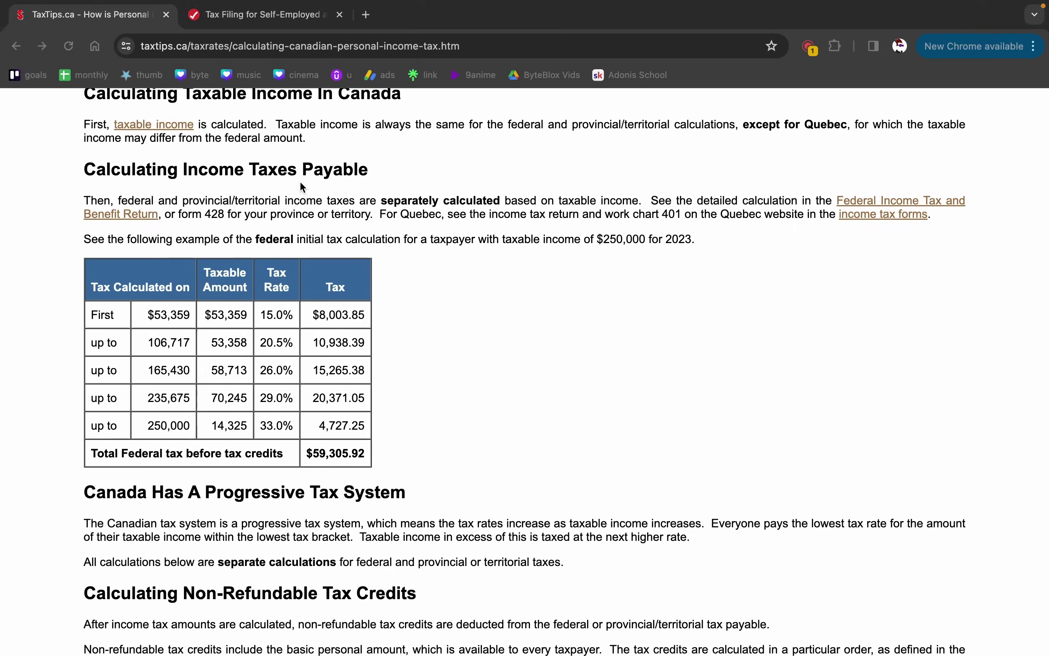
- Scroll through the top of TurboTax's self-employed tax filing page
{"action": "left_click", "coordinate": [252, 20]}
{"action": "scroll", "coordinate": [669, 220], "scroll_direction": "up", "scroll_amount": 5}
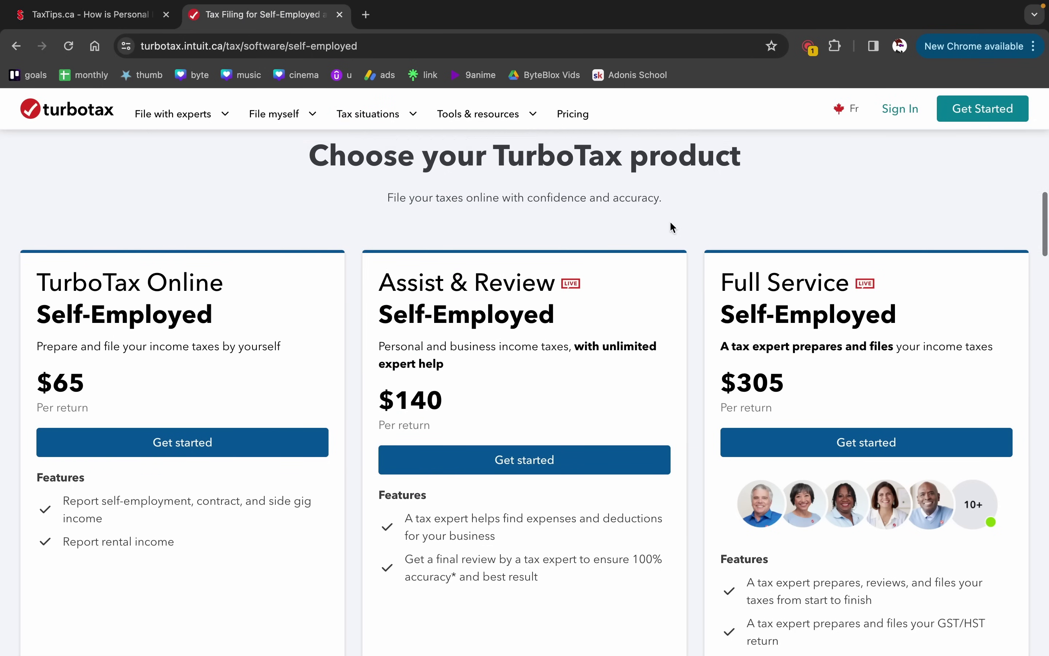
{"action": "scroll", "coordinate": [529, 243], "scroll_direction": "up", "scroll_amount": 5}
{"action": "scroll", "coordinate": [530, 253], "scroll_direction": "down", "scroll_amount": 10}
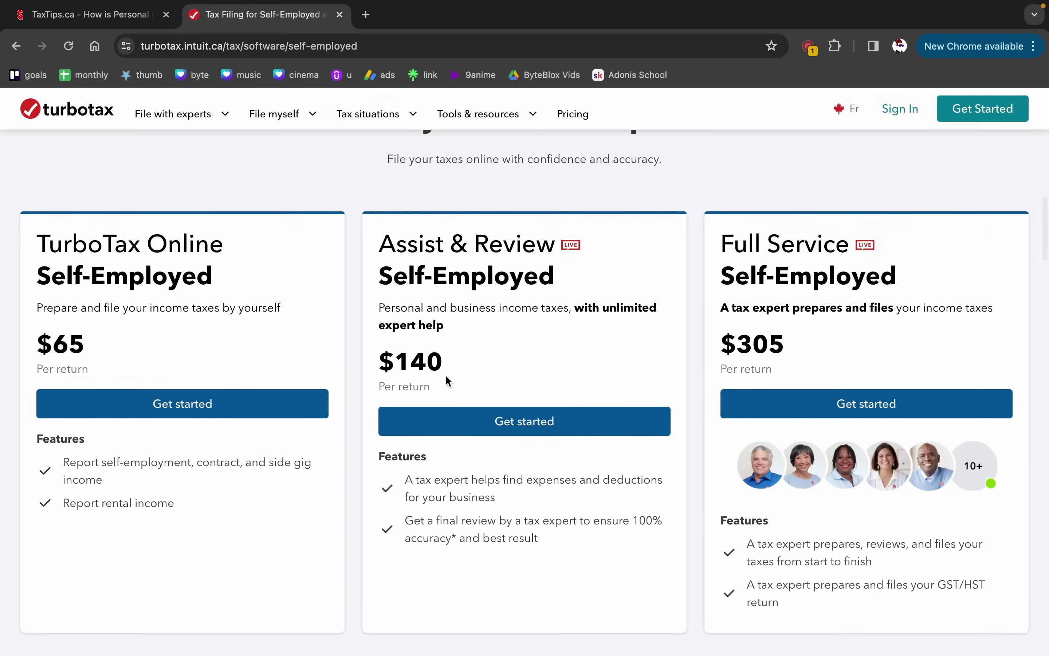
{"action": "key", "text": "ctrl+Right"}
{"action": "key", "text": "ctrl+Left"}
{"action": "key", "text": "ctrl+Right"}
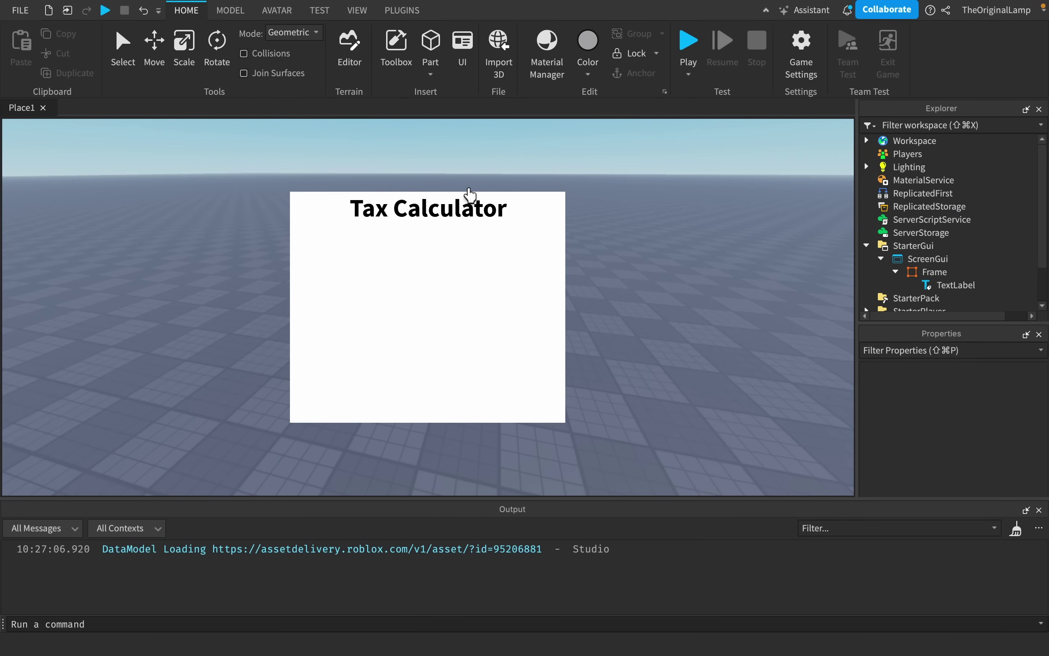
- Begin adding an object to the Frame, then read TurboTax's self-employment sections further down
{"action": "left_click", "coordinate": [958, 271]}
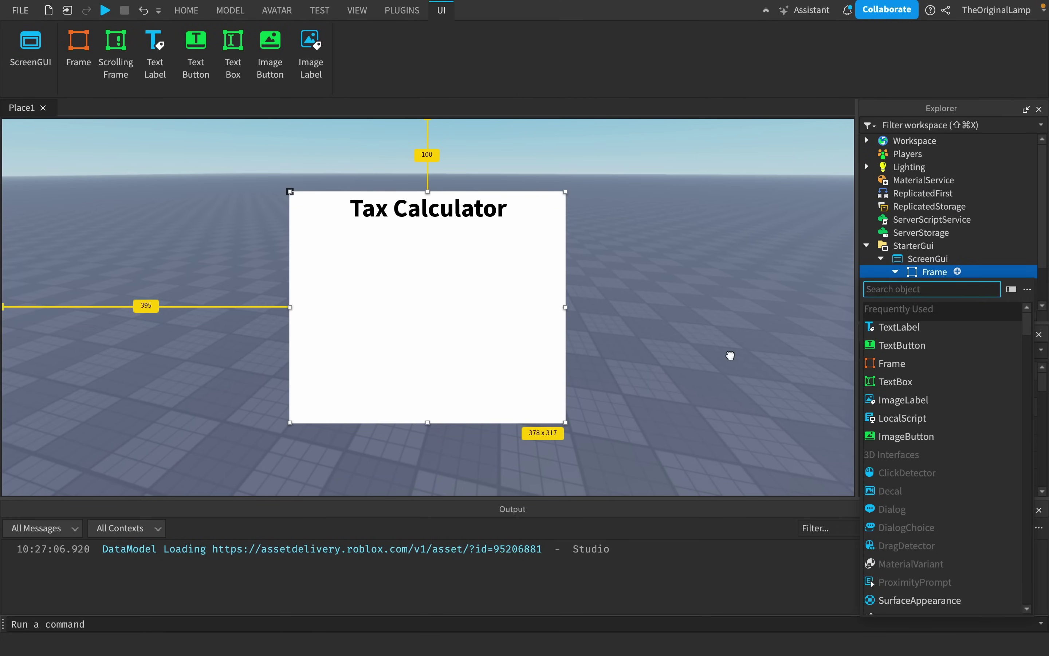
{"action": "key", "text": "ctrl+Left"}
{"action": "scroll", "coordinate": [472, 402], "scroll_direction": "down", "scroll_amount": 10}
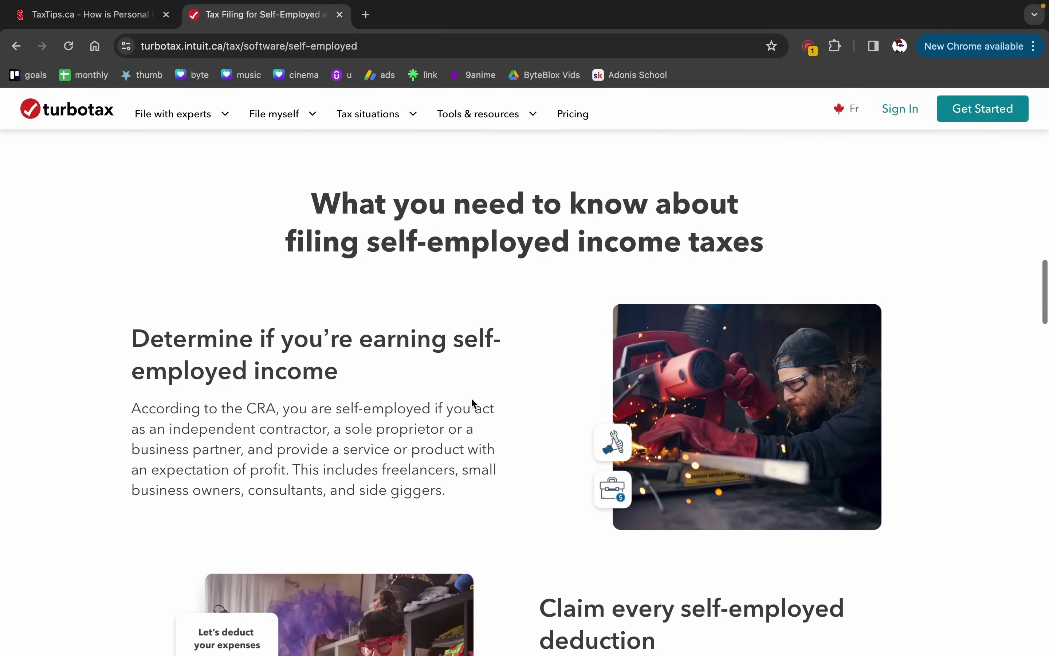
{"action": "scroll", "coordinate": [472, 403], "scroll_direction": "down", "scroll_amount": 10}
{"action": "scroll", "coordinate": [472, 403], "scroll_direction": "up", "scroll_amount": 20}
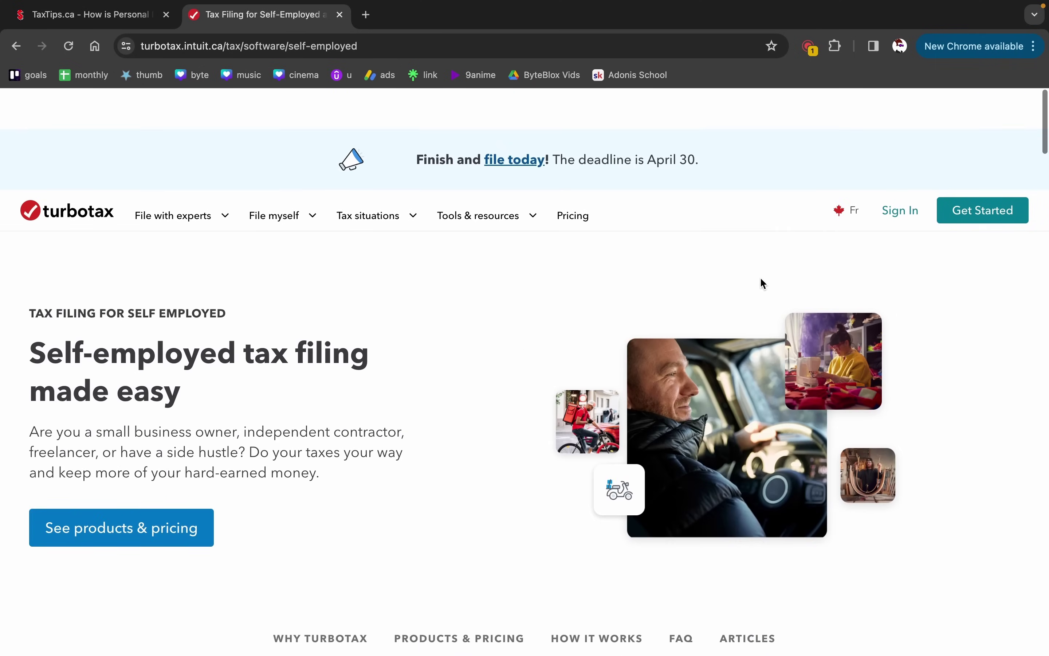
{"action": "scroll", "coordinate": [449, 328], "scroll_direction": "down", "scroll_amount": 5}
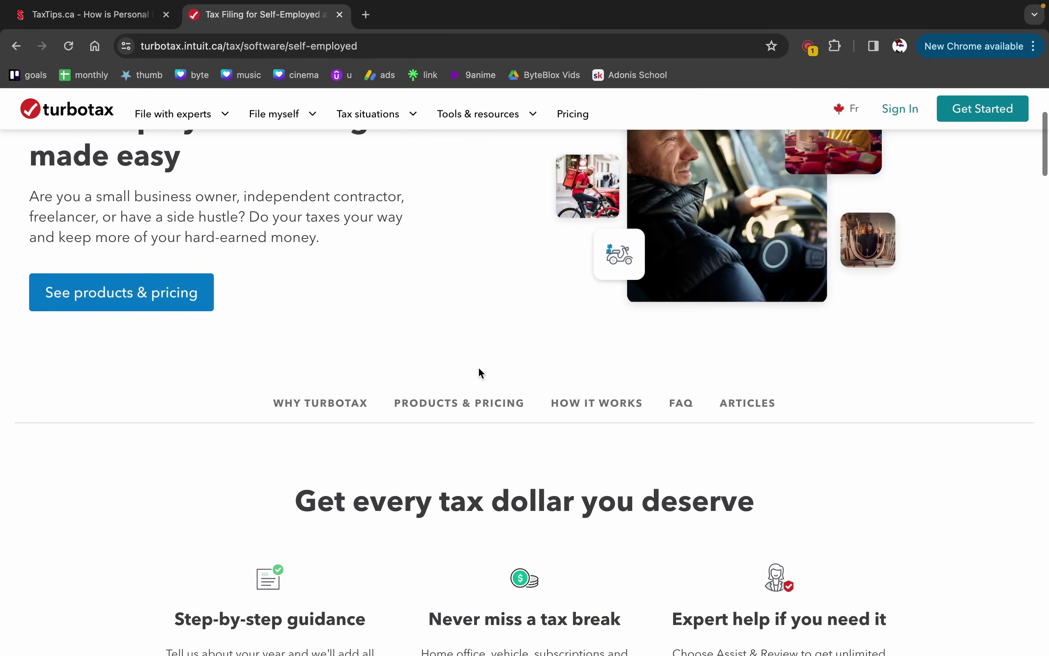
{"action": "scroll", "coordinate": [480, 370], "scroll_direction": "up", "scroll_amount": 5}
{"action": "key", "text": "ctrl+Right"}
- Insert a TextBox into the Frame and move it to the frame's middle
{"action": "left_click", "coordinate": [956, 271]}
{"action": "type", "text": "text"}
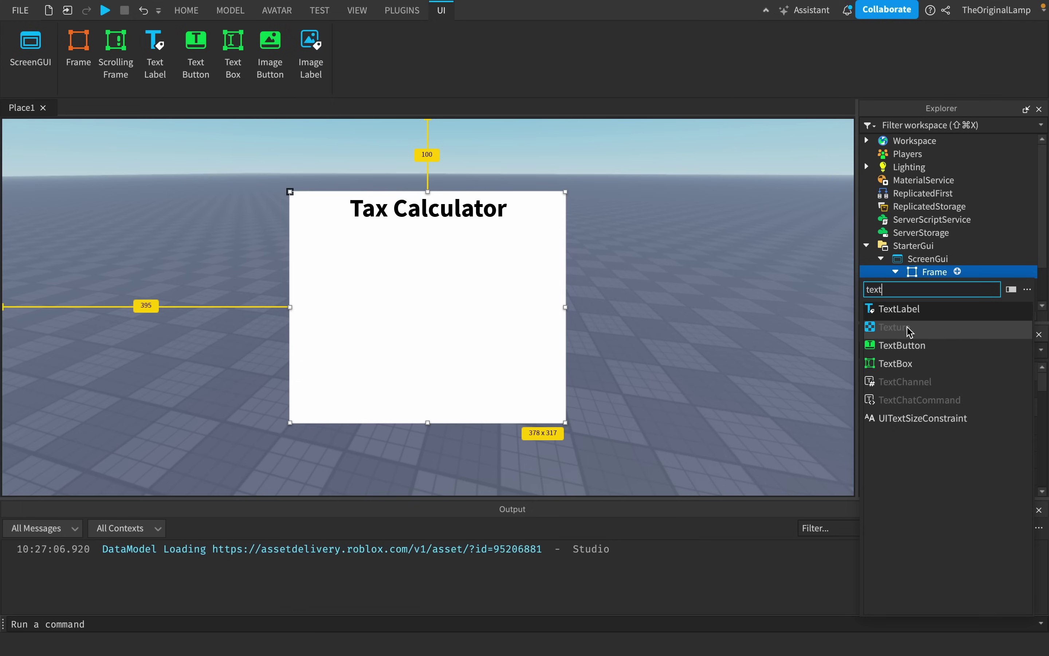
{"action": "left_click", "coordinate": [910, 363]}
{"action": "left_click", "coordinate": [955, 288]}
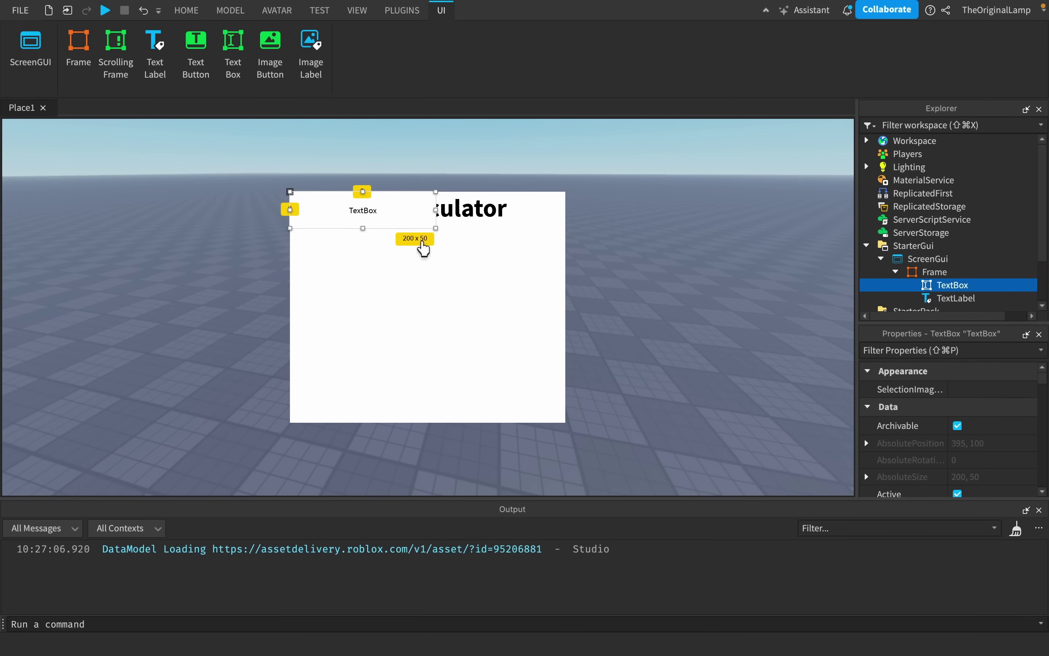
{"action": "left_click_drag", "start_coordinate": [405, 211], "coordinate": [462, 314]}
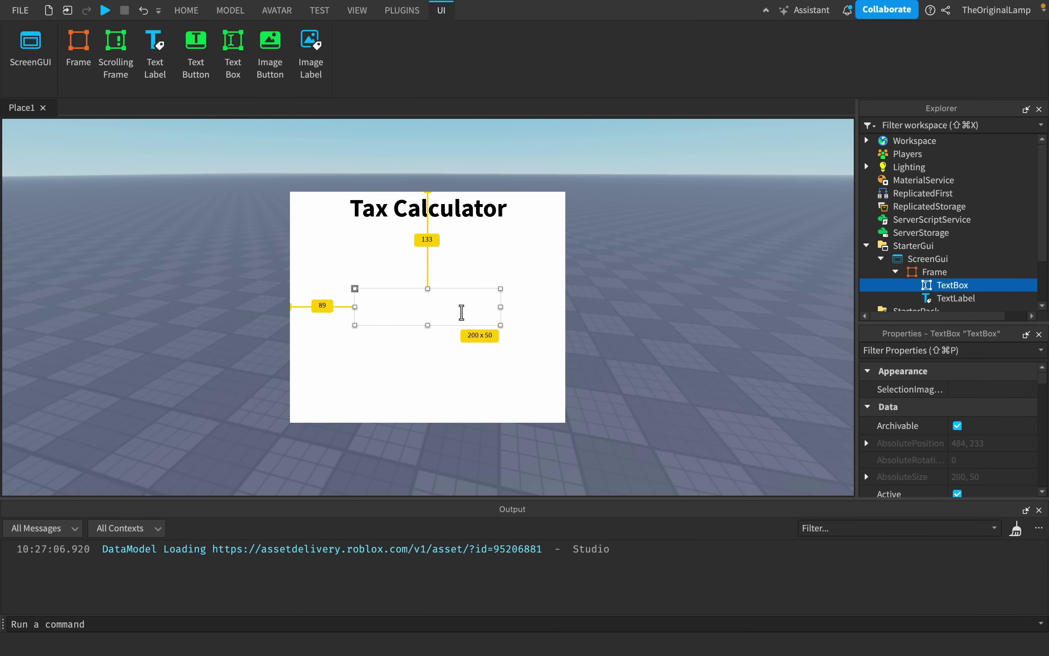
- Test the income box by typing sample text and 123 into it
{"action": "left_click", "coordinate": [461, 307]}
{"action": "type", "text": "guheiruhgeirgh"}
{"action": "left_click", "coordinate": [538, 307]}
{"action": "left_click", "coordinate": [467, 307]}
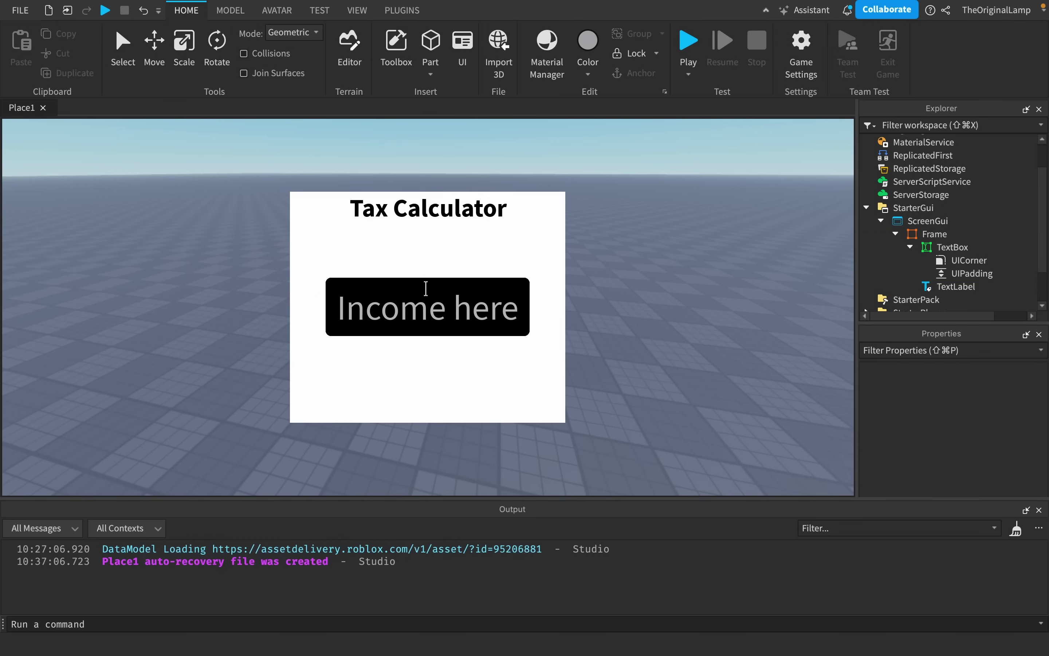
{"action": "left_click", "coordinate": [484, 299]}
{"action": "type", "text": "123"}
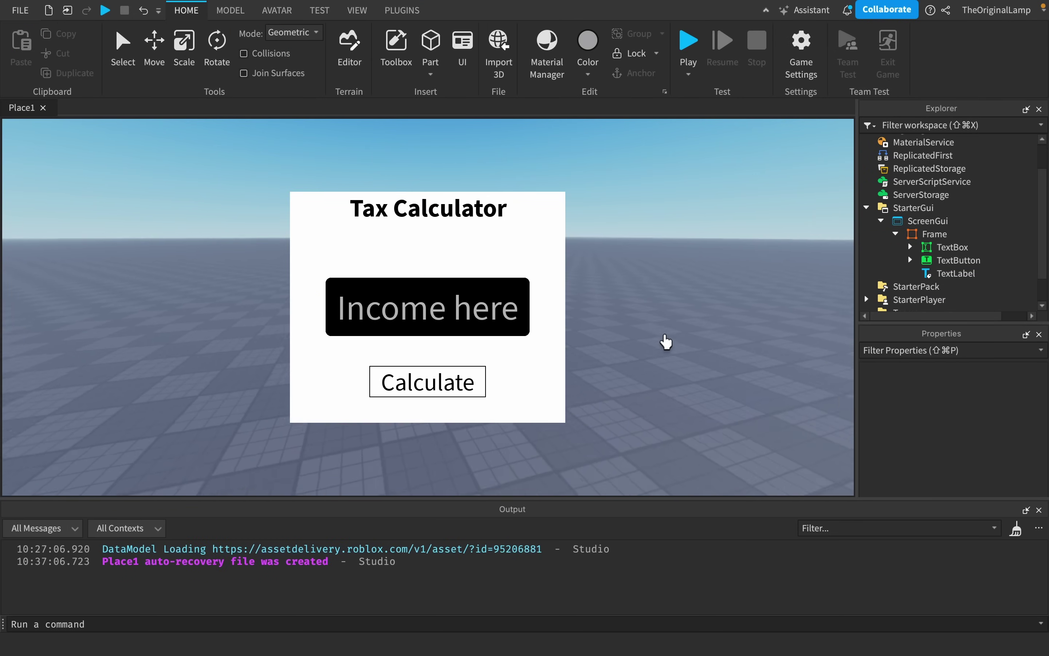
{"action": "scroll", "coordinate": [666, 342], "scroll_direction": "down", "scroll_amount": 2}
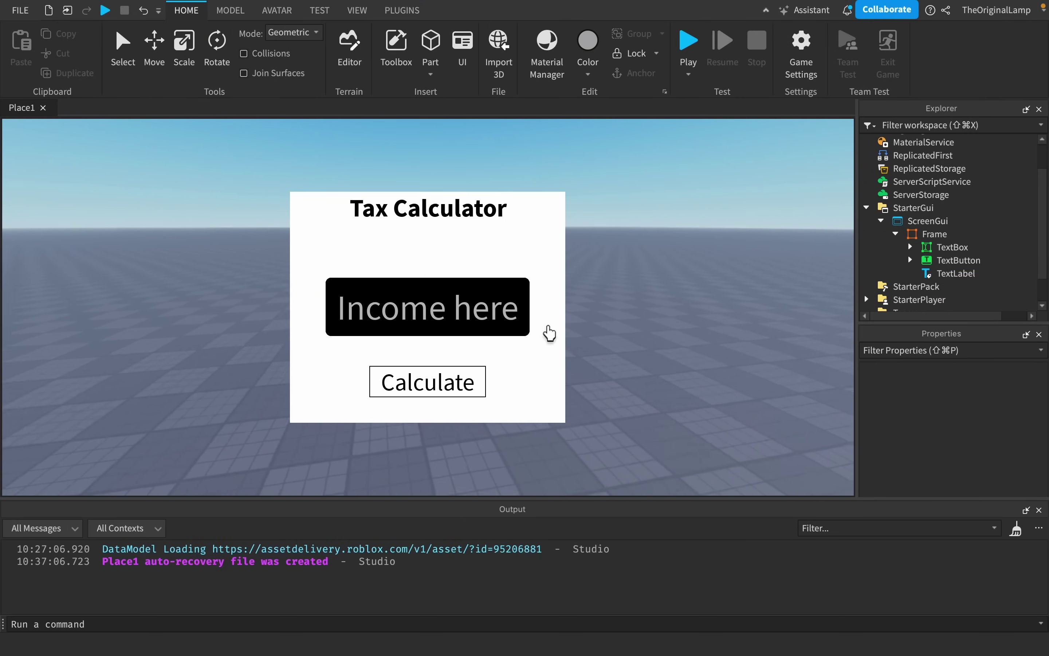
- Test the income box with long numbers and try the Calculate button
{"action": "type", "text": "1235217312971298"}
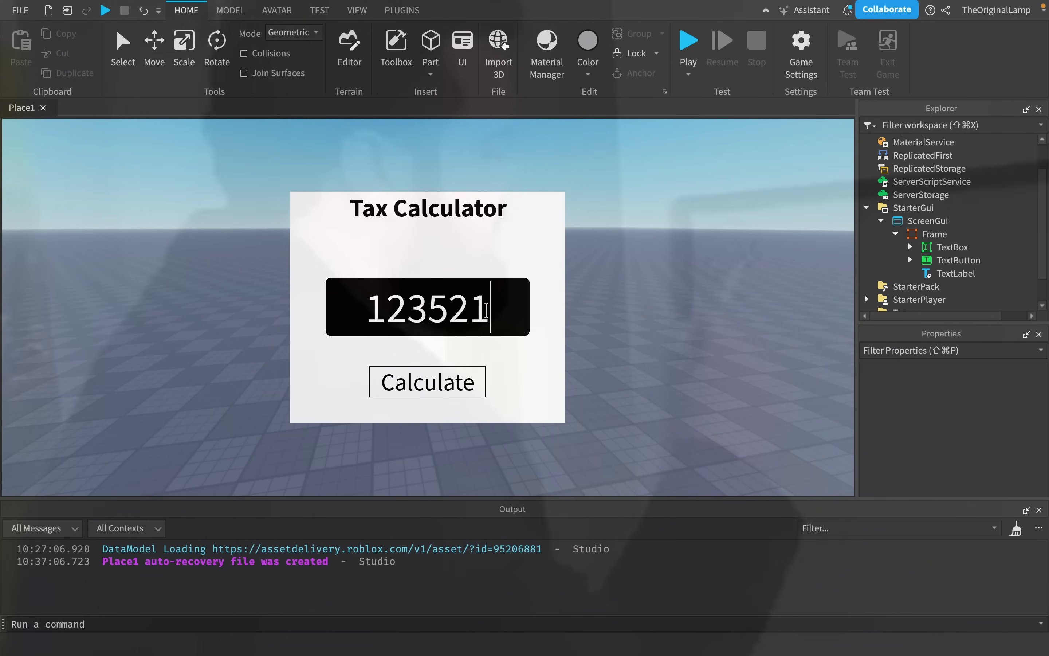
{"action": "type", "text": "712398"}
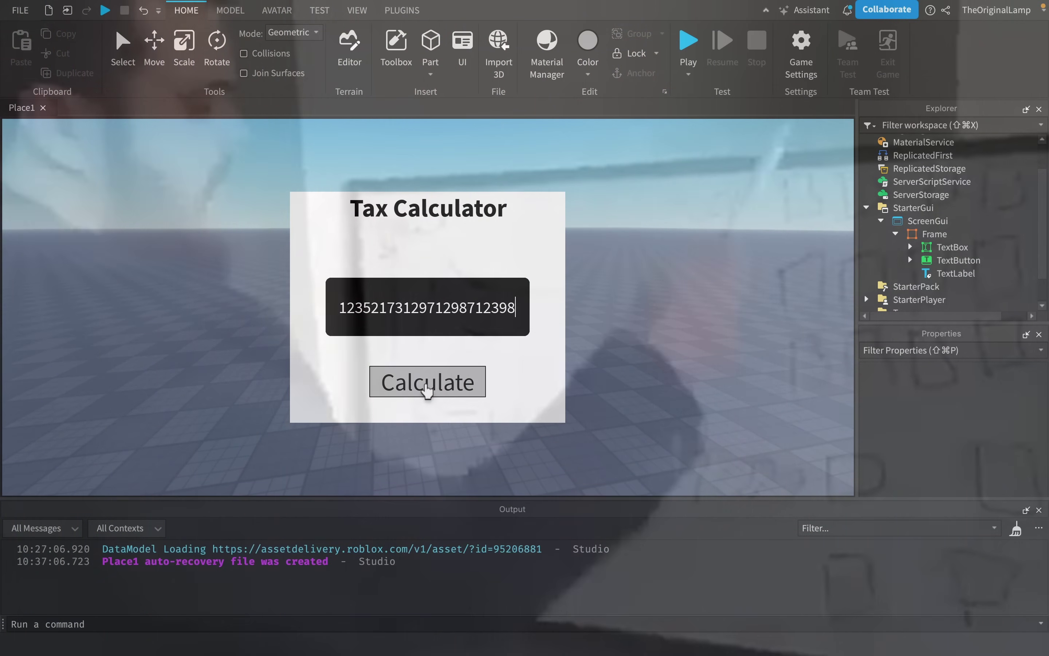
{"action": "left_click", "coordinate": [427, 390]}
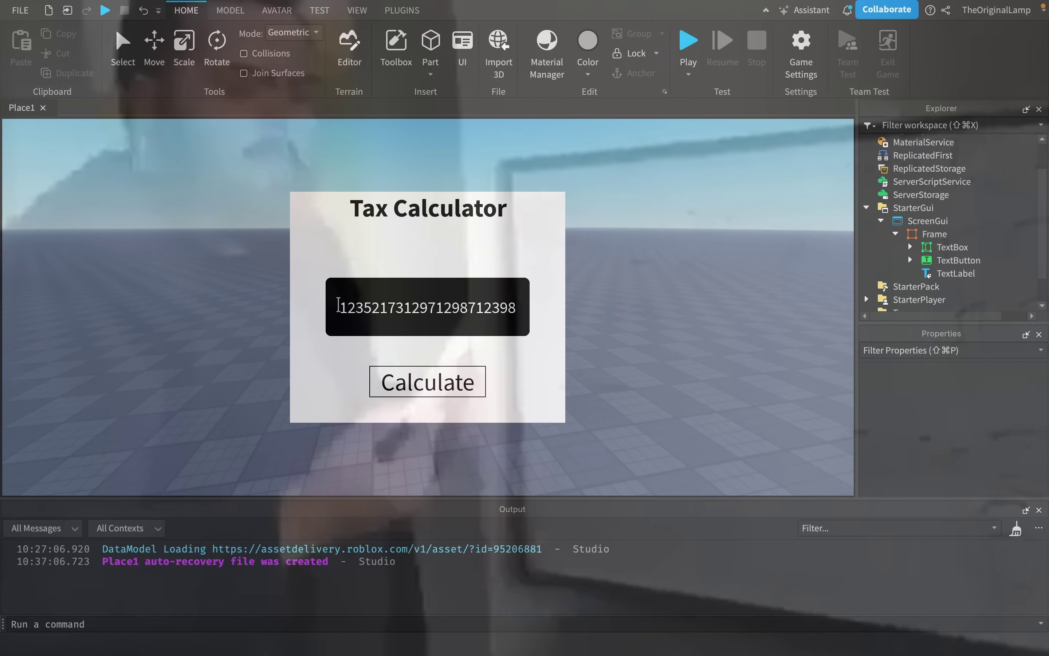
{"action": "left_click", "coordinate": [411, 306]}
{"action": "type", "text": "213123123"}
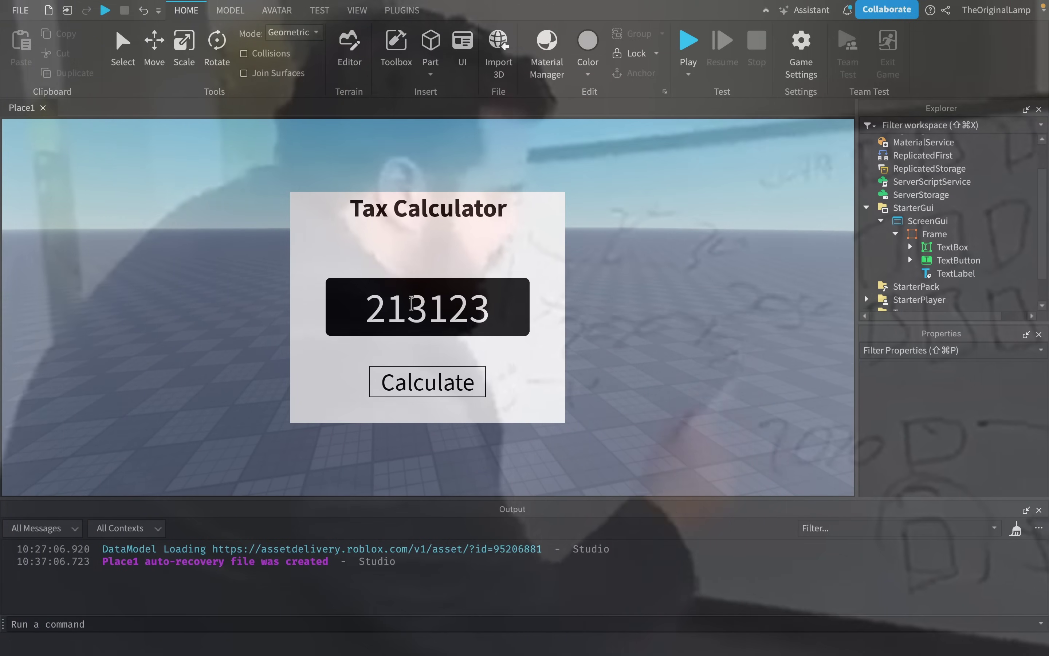
- Replace the income text with 'hello world' and review the first tax bracket rows
{"action": "key", "text": "super+a"}
{"action": "type", "text": "hello worl"}
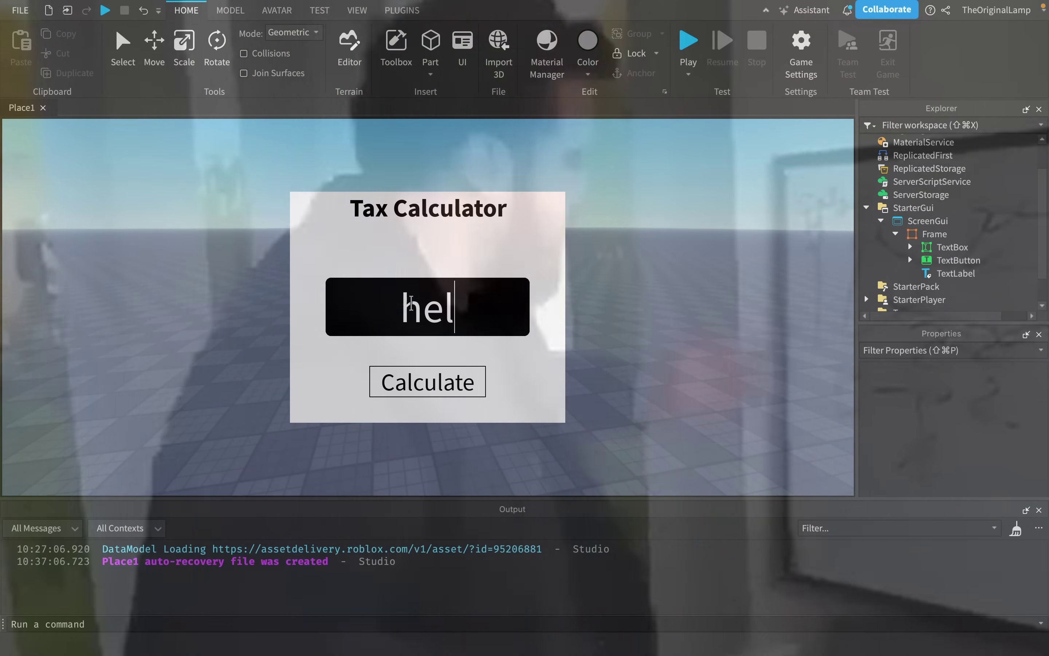
{"action": "type", "text": "d"}
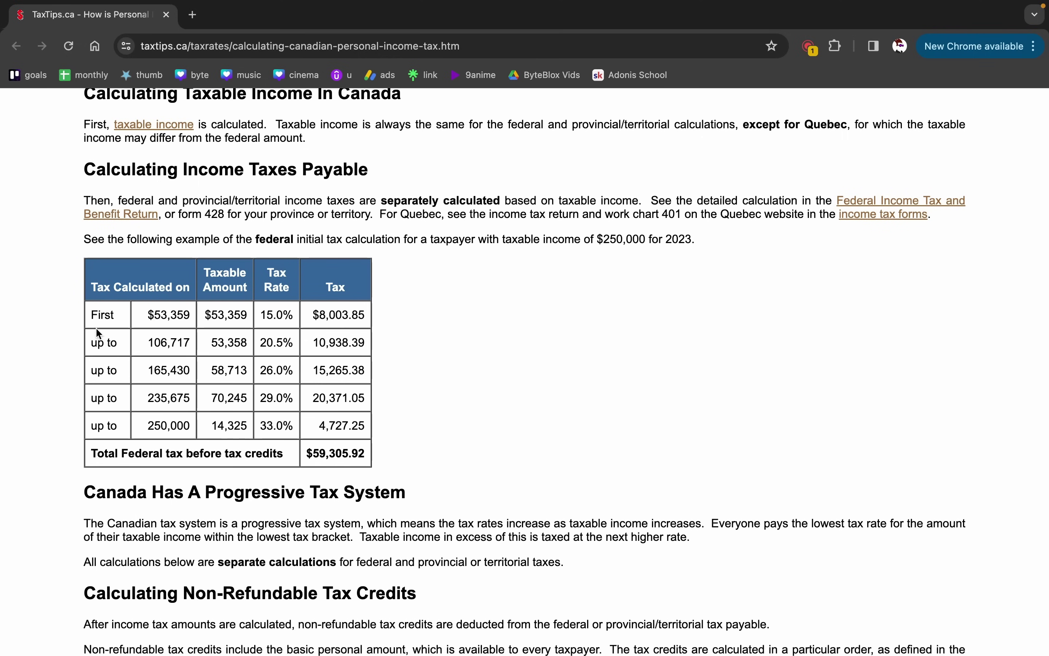
{"action": "left_click_drag", "start_coordinate": [96, 333], "coordinate": [164, 343]}
{"action": "left_click", "coordinate": [162, 364]}
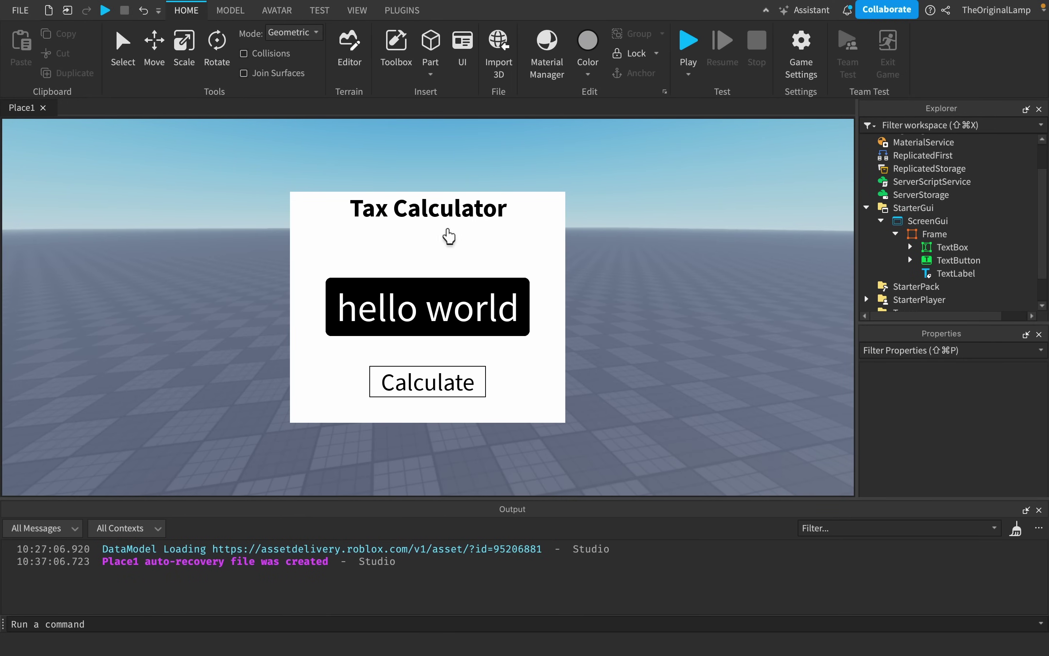
- Rename the title TextLabel to Name
{"action": "double_click", "coordinate": [965, 273]}
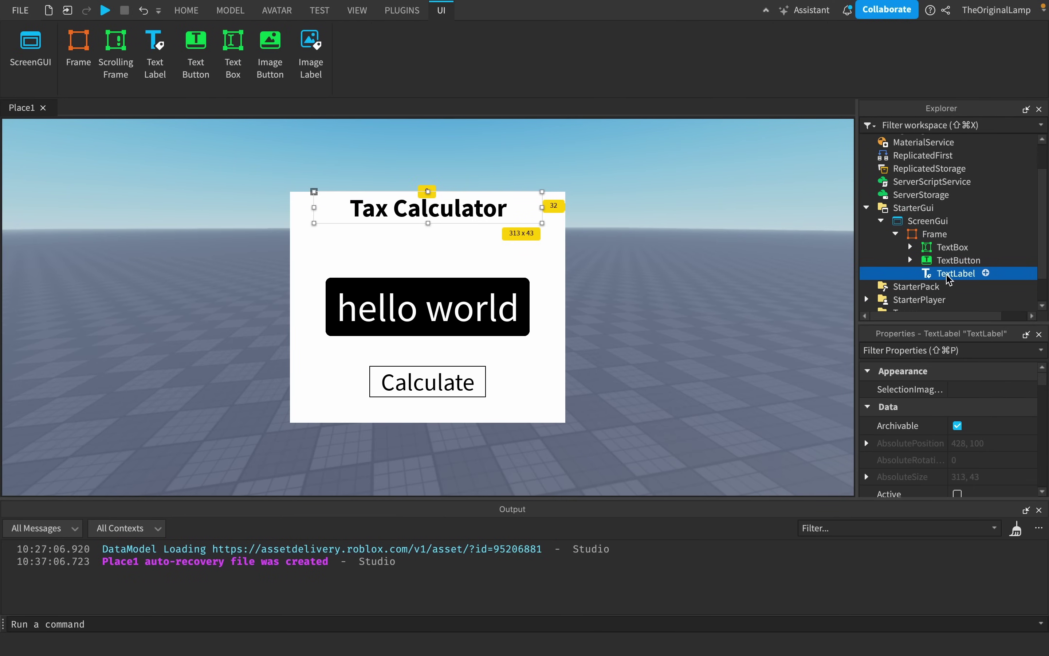
{"action": "type", "text": "Name"}
{"action": "key", "text": "Return"}
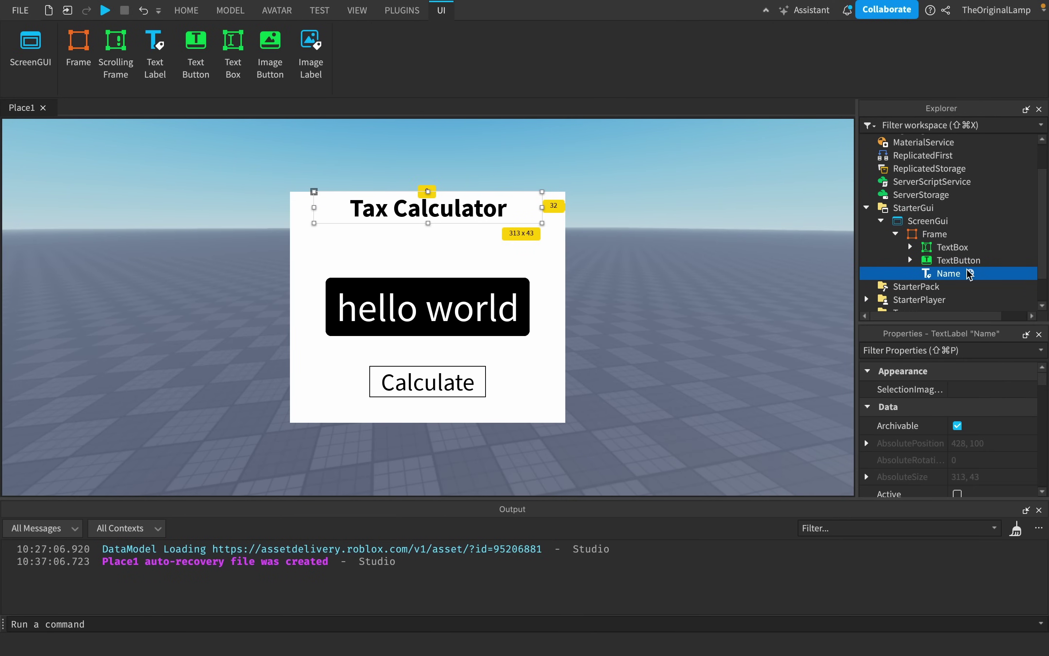
- Duplicate the label above the income box as 'Taxes Owed: 0' and enter income 100
{"action": "key", "text": "super+d"}
{"action": "left_click_drag", "start_coordinate": [499, 228], "coordinate": [499, 275]}
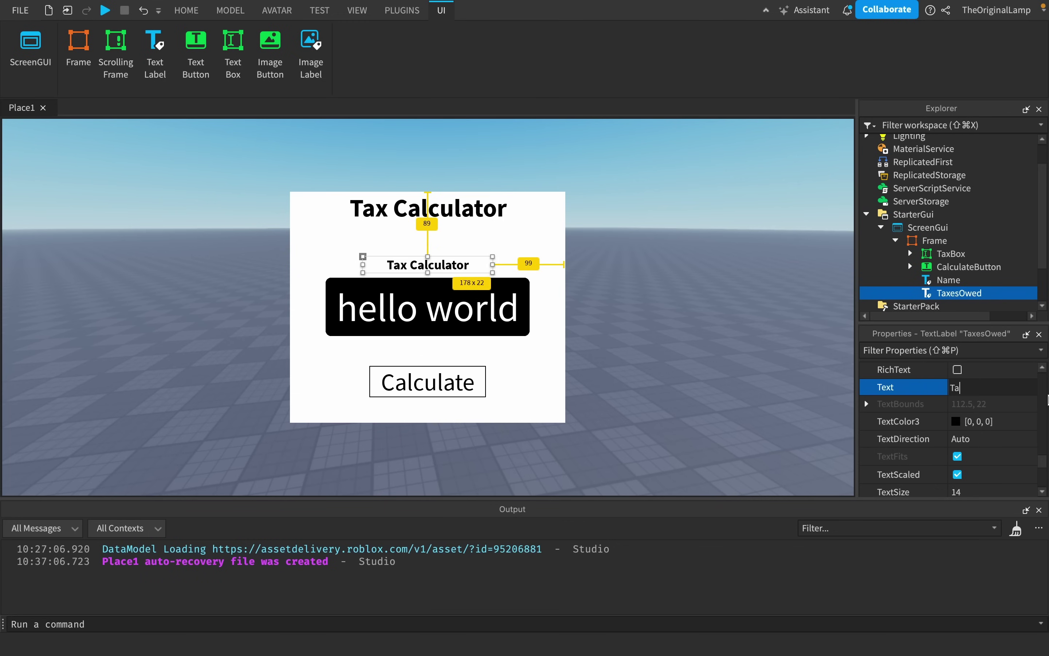
{"action": "type", "text": "xes"}
{"action": "type", "text": "0"}
{"action": "key", "text": "Return"}
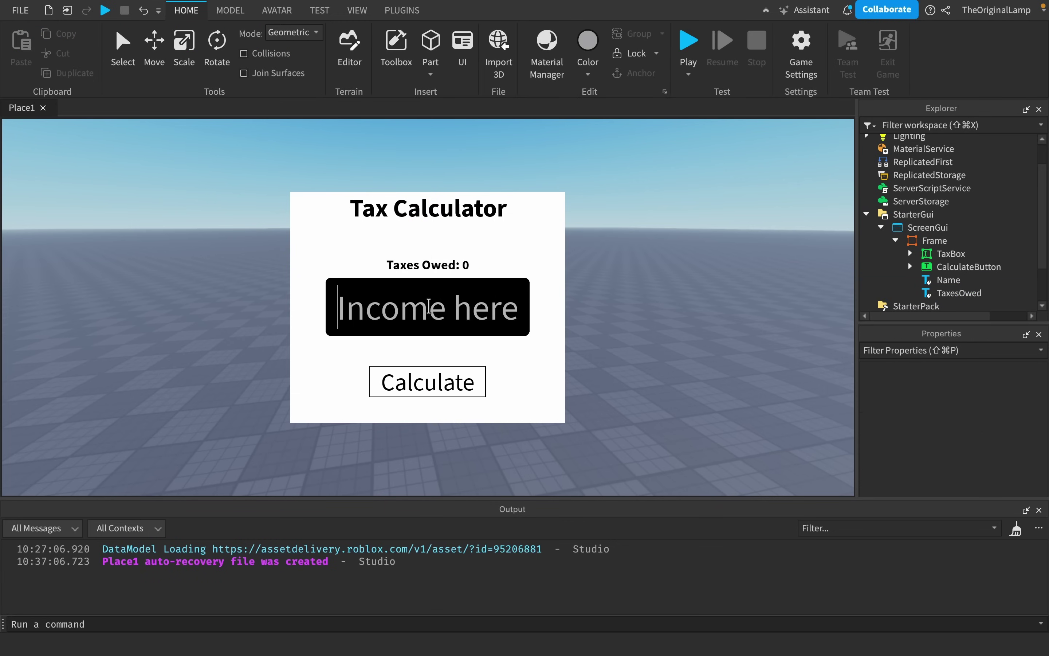
{"action": "type", "text": "100"}
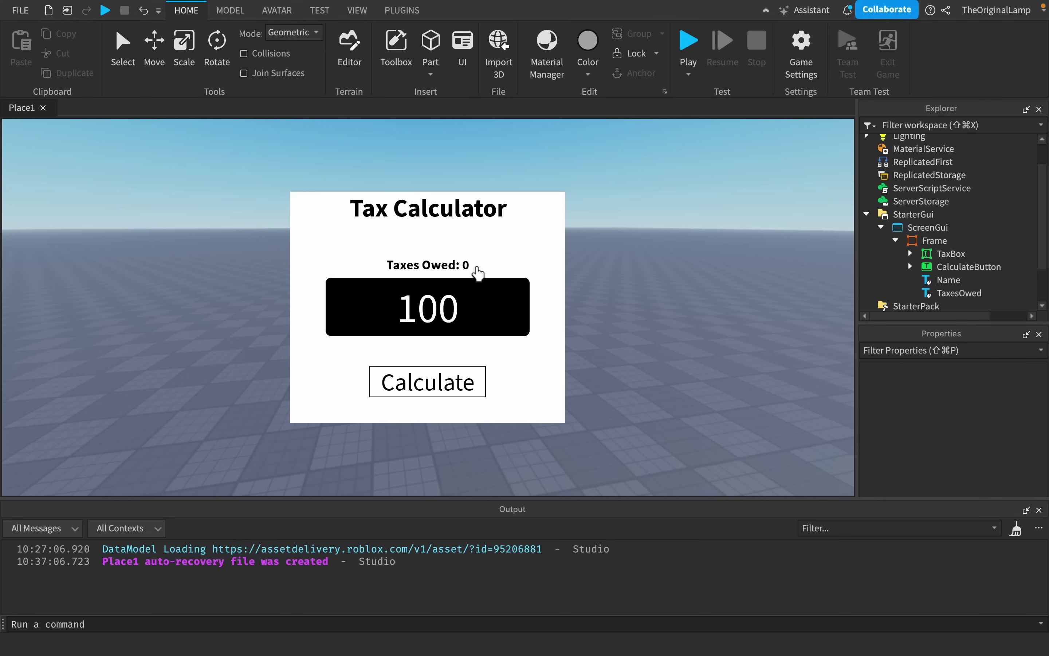
- Insert a LocalScript under Frame and rename it TaxScript
{"action": "left_click", "coordinate": [958, 228]}
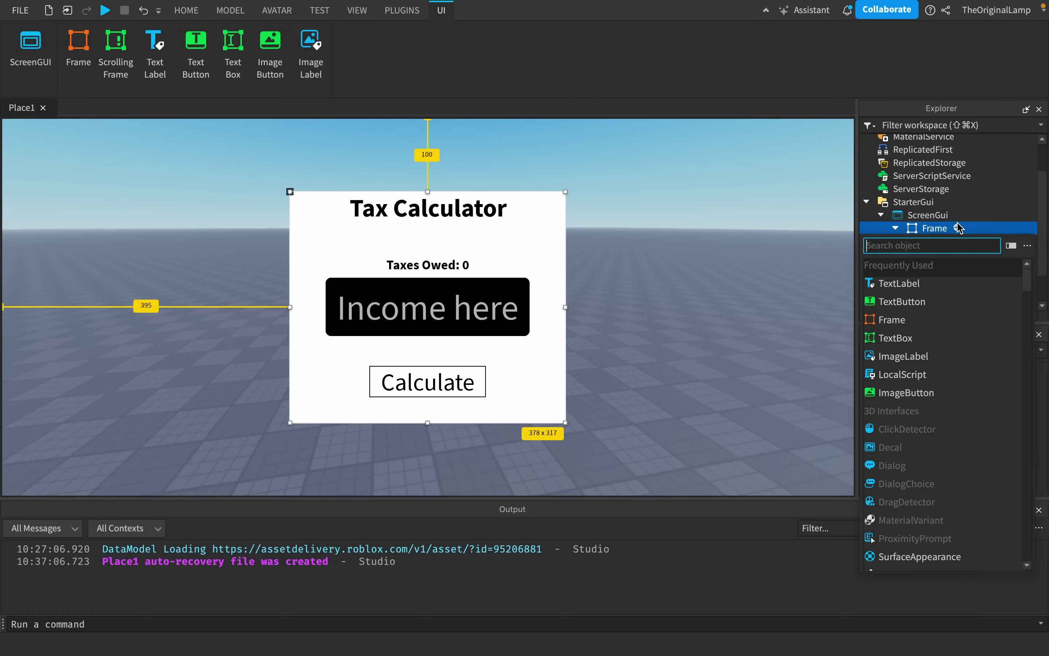
{"action": "type", "text": "local"}
{"action": "left_click", "coordinate": [900, 283]}
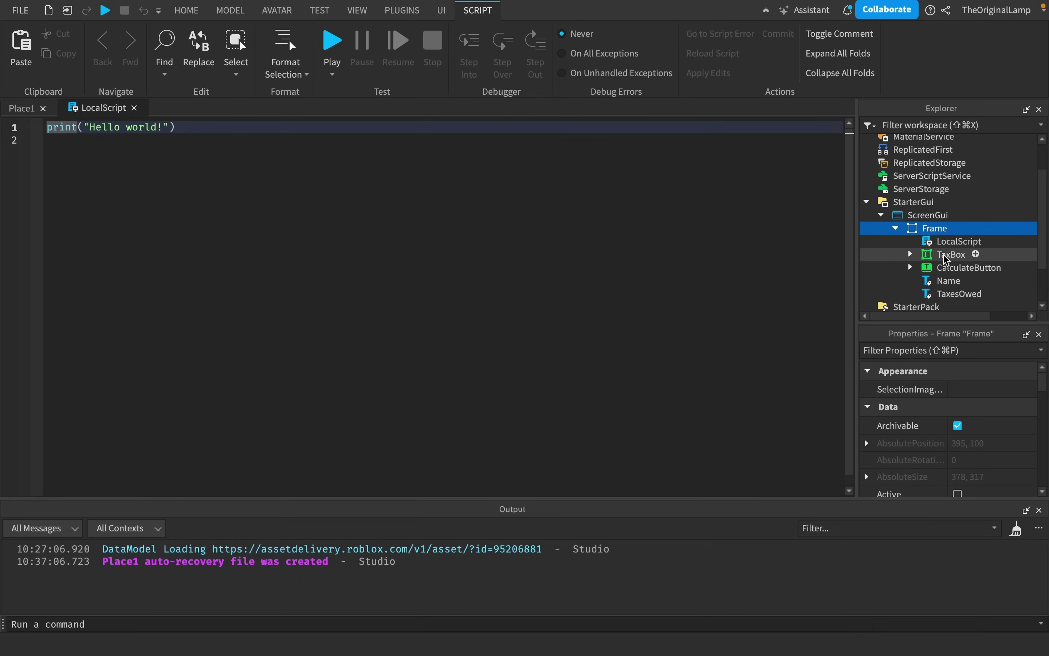
{"action": "left_click", "coordinate": [981, 242]}
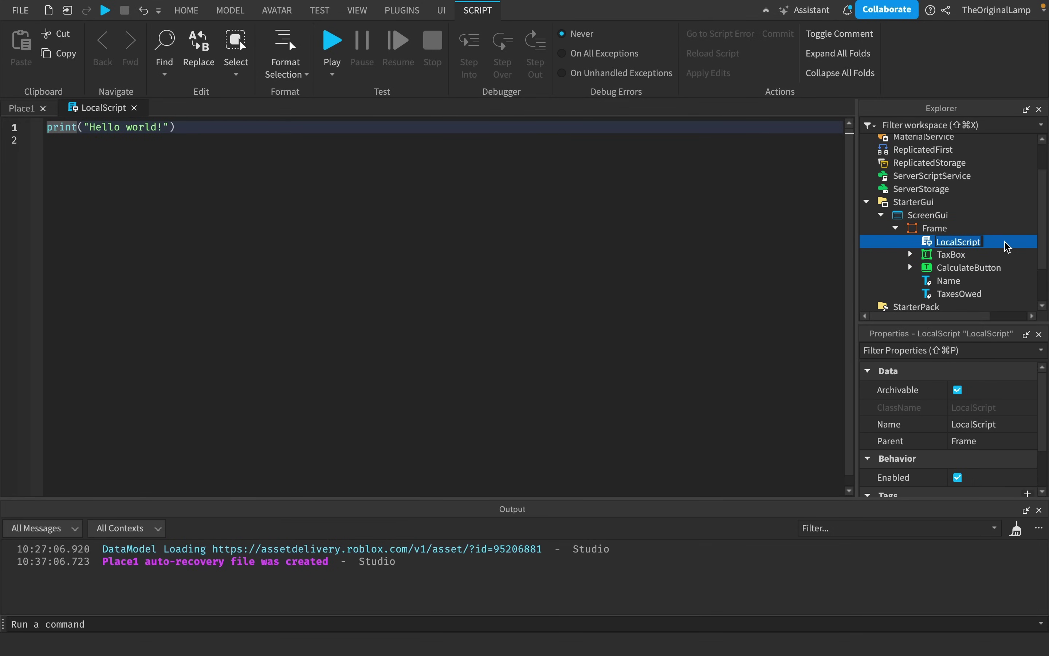
{"action": "type", "text": "TaxScript"}
{"action": "key", "text": "Return"}
{"action": "left_click", "coordinate": [335, 192]}
- Replace TaxScript's code with 'local frame = script.Parent'
{"action": "key", "text": "super+a"}
{"action": "type", "text": "loc"}
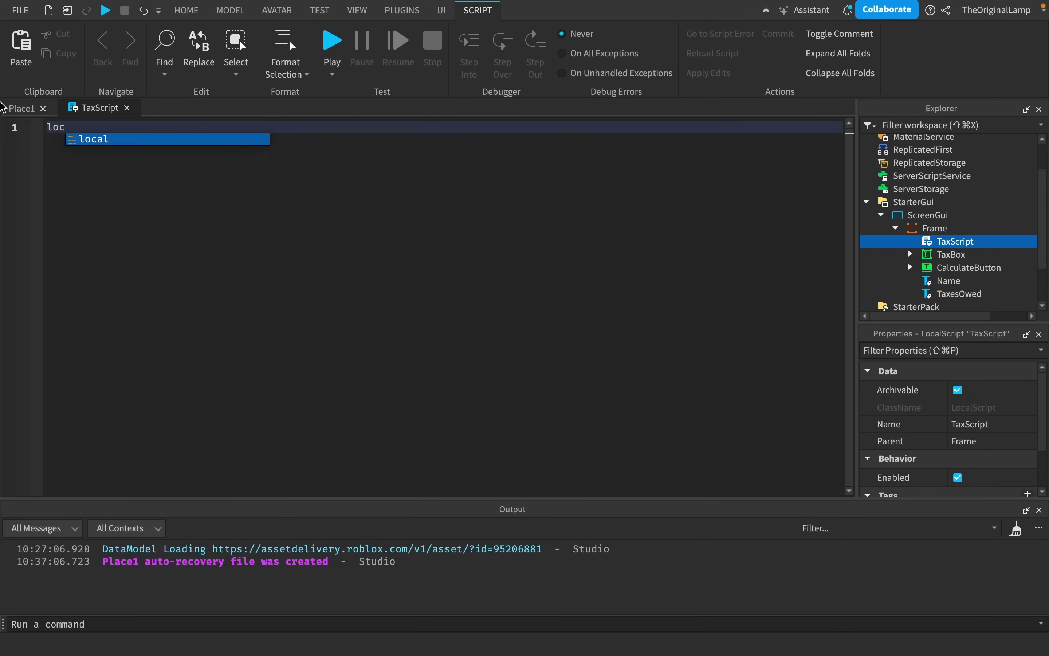
{"action": "type", "text": "al frame = s"}
{"action": "key", "text": "BackSpace"}
{"action": "key", "text": "BackSpace"}
{"action": "key", "text": "BackSpace"}
{"action": "key", "text": "BackSpace"}
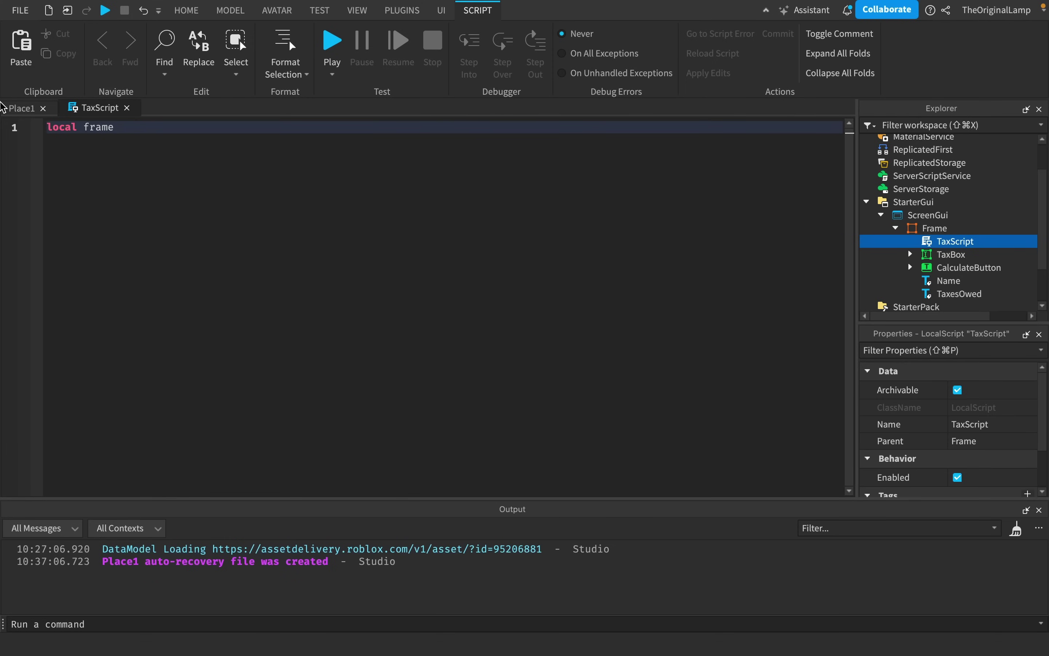
{"action": "type", "text": "= script.Parent"}
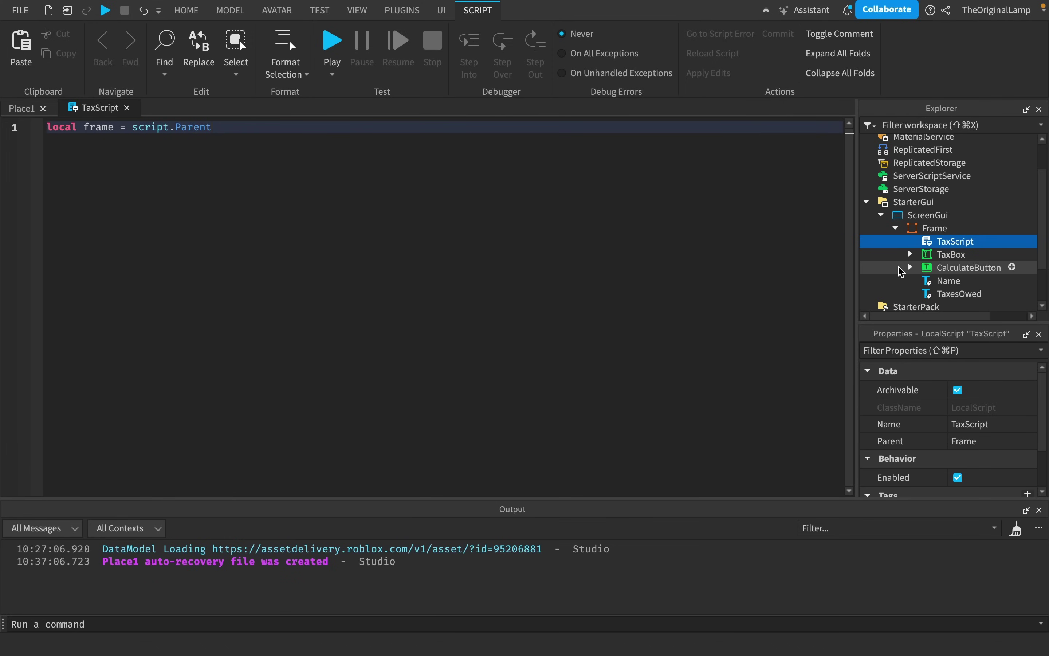
{"action": "left_click", "coordinate": [934, 230]}
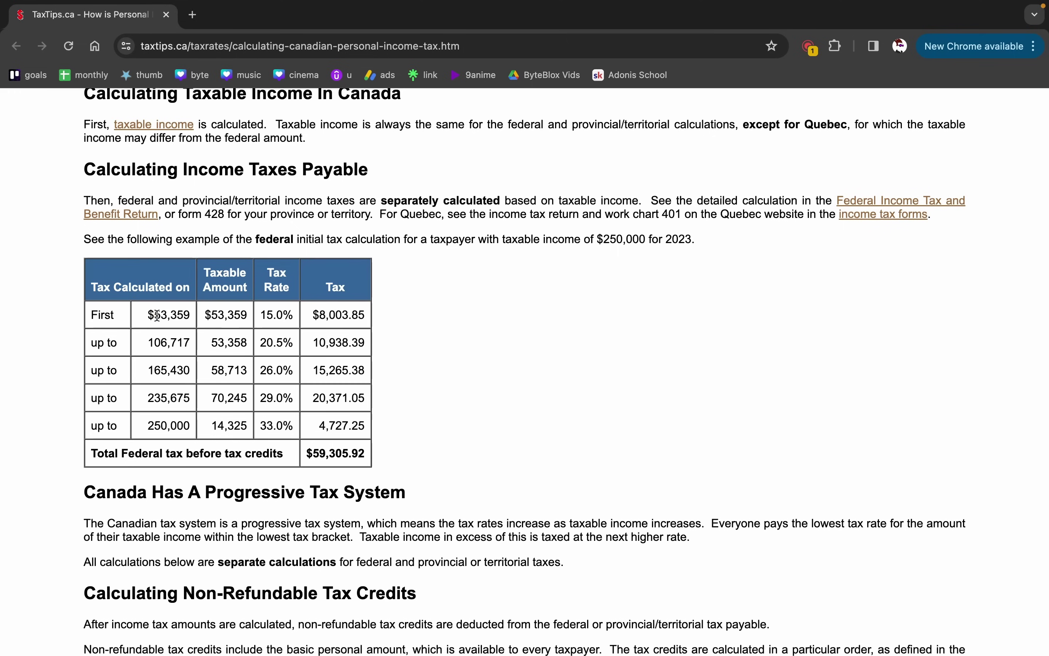
- Check the 106,717 bracket threshold in the TaxTips federal table, then go back to Roblox Studio
{"action": "left_click", "coordinate": [189, 317]}
{"action": "left_click_drag", "start_coordinate": [153, 340], "coordinate": [182, 373]}
{"action": "key", "text": "super+Tab"}
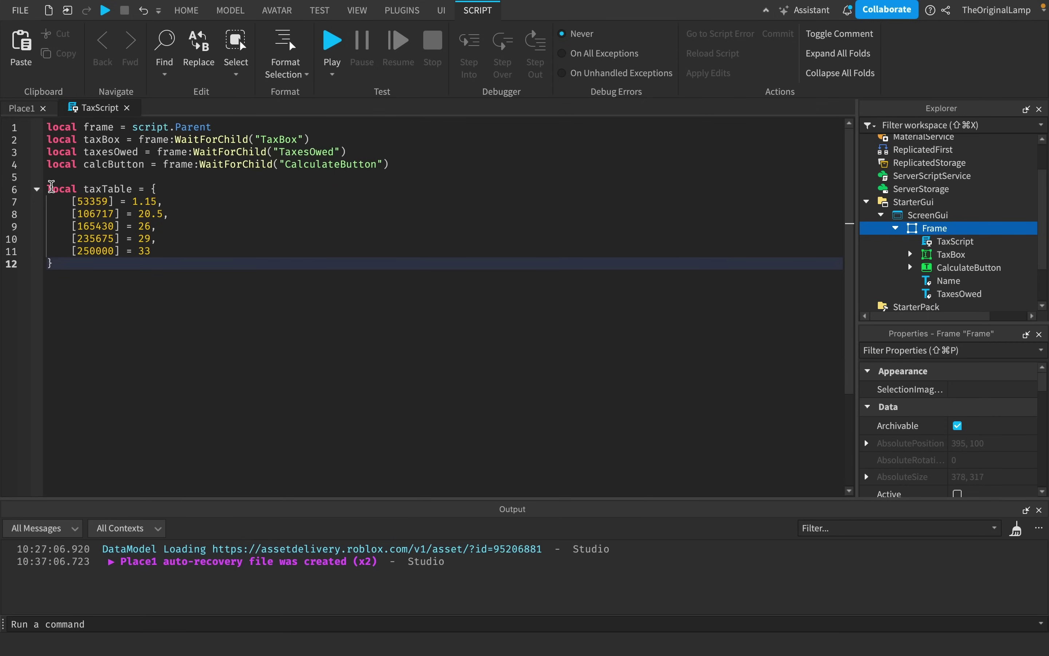
{"action": "left_click_drag", "start_coordinate": [47, 188], "coordinate": [185, 228]}
{"action": "left_click", "coordinate": [189, 271]}
{"action": "key", "text": "ctrl+Left"}
{"action": "double_click", "coordinate": [160, 310]}
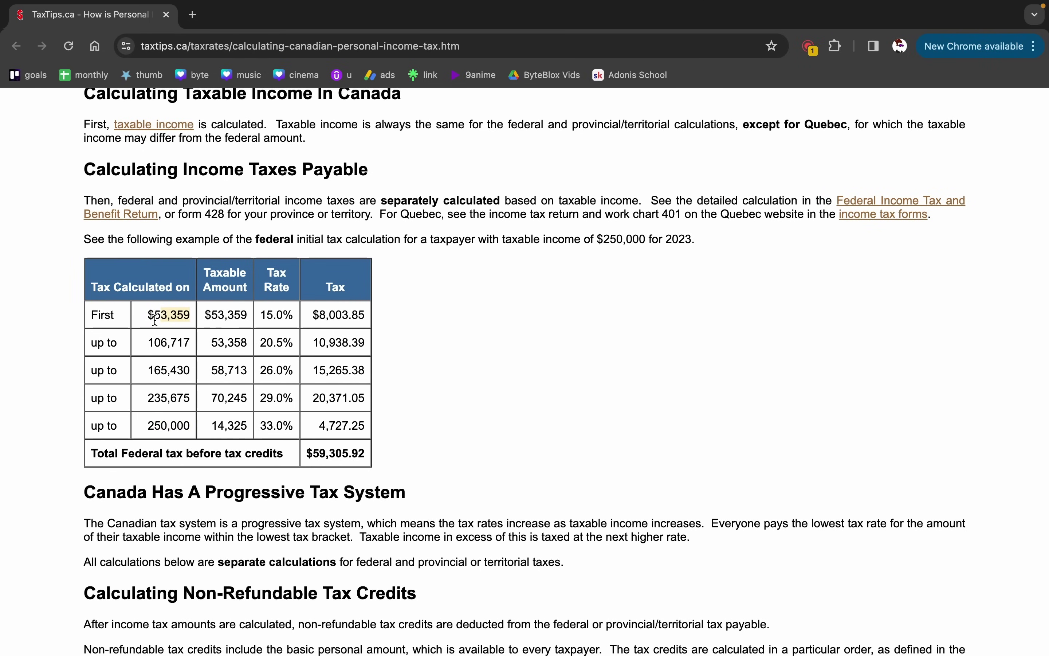
{"action": "left_click", "coordinate": [156, 312]}
{"action": "key", "text": "ctrl+Right"}
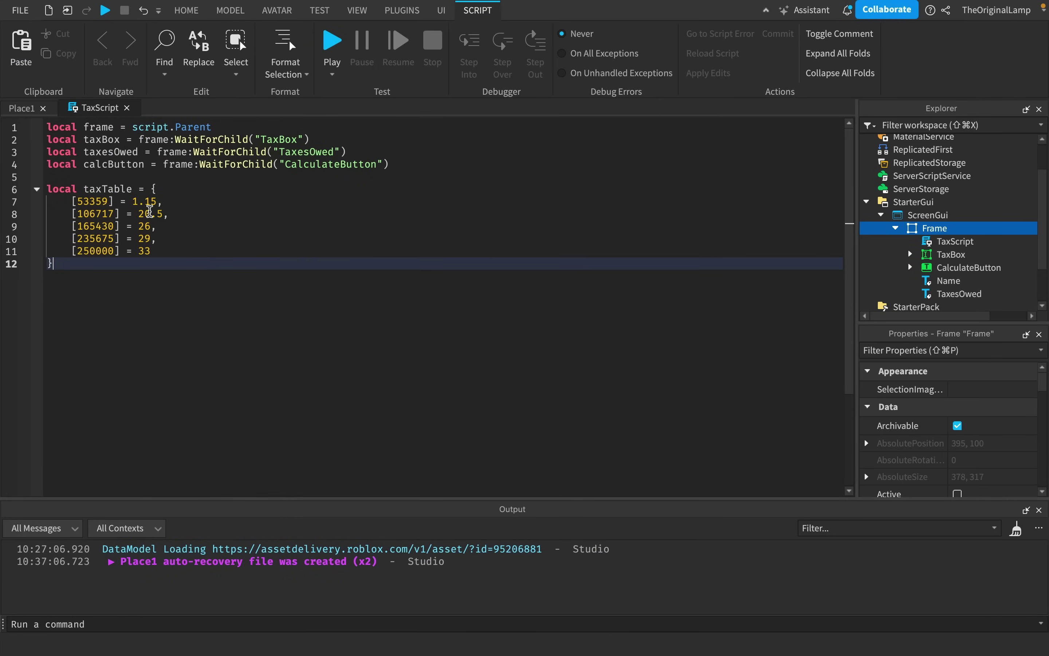
{"action": "key", "text": "ctrl+Left"}
{"action": "key", "text": "ctrl+Right"}
{"action": "key", "text": "ctrl+Left"}
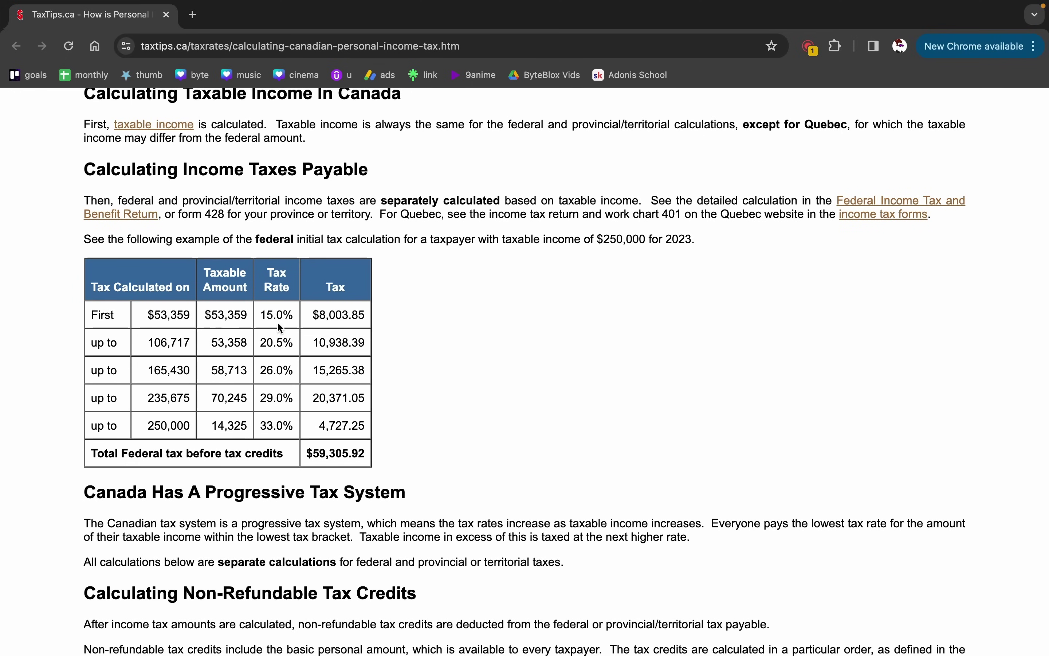
{"action": "left_click_drag", "start_coordinate": [262, 320], "coordinate": [288, 314]}
{"action": "key", "text": "ctrl+Right"}
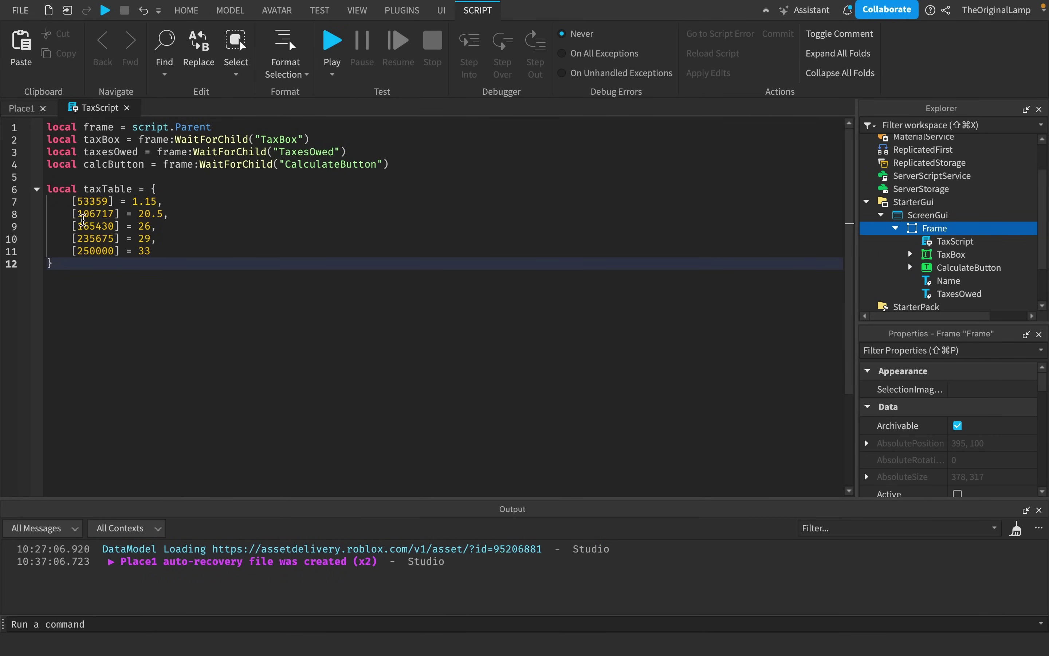
{"action": "key", "text": "super+Tab"}
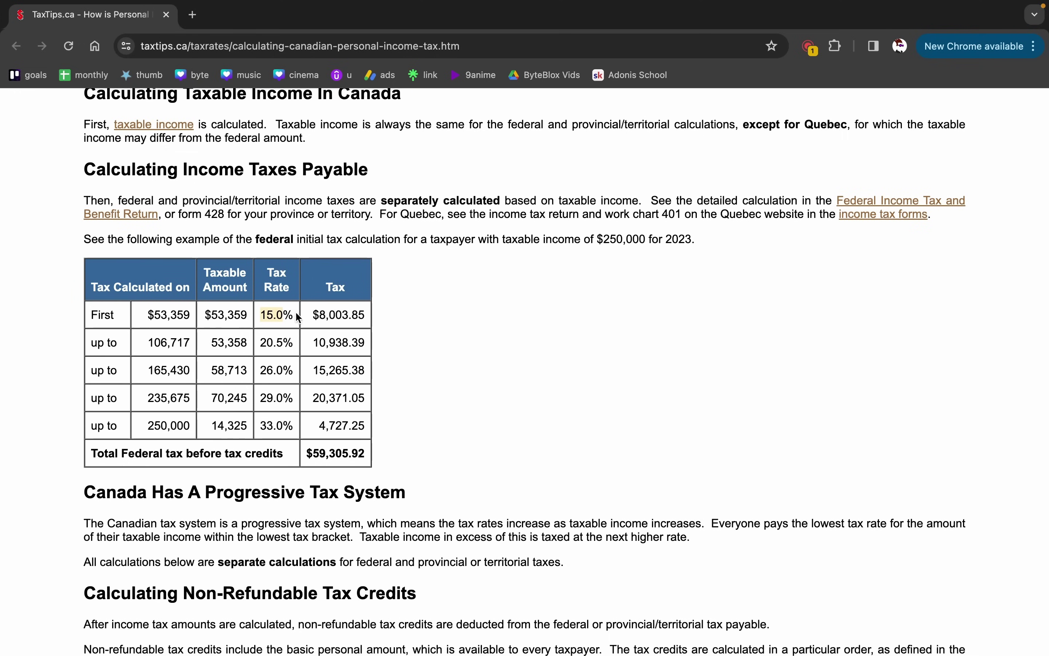
{"action": "left_click_drag", "start_coordinate": [257, 345], "coordinate": [277, 343]}
{"action": "key", "text": "super+Tab"}
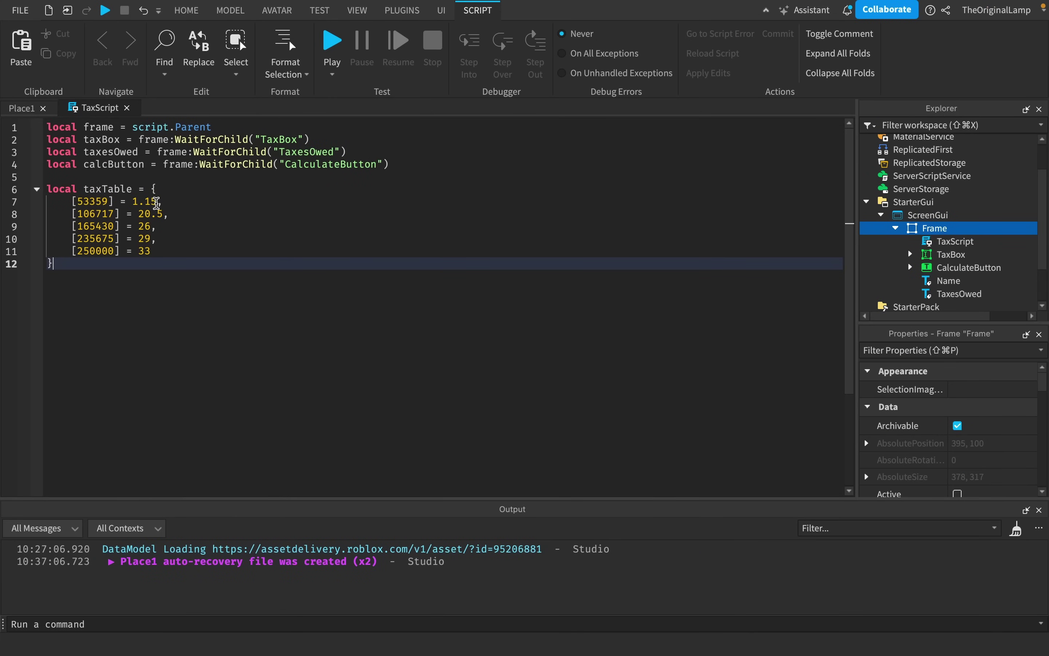
- Prefix the taxTable rates with '1.' so they read 1.205, 1.26, 1.29 and 1.33
{"action": "left_click", "coordinate": [150, 216]}
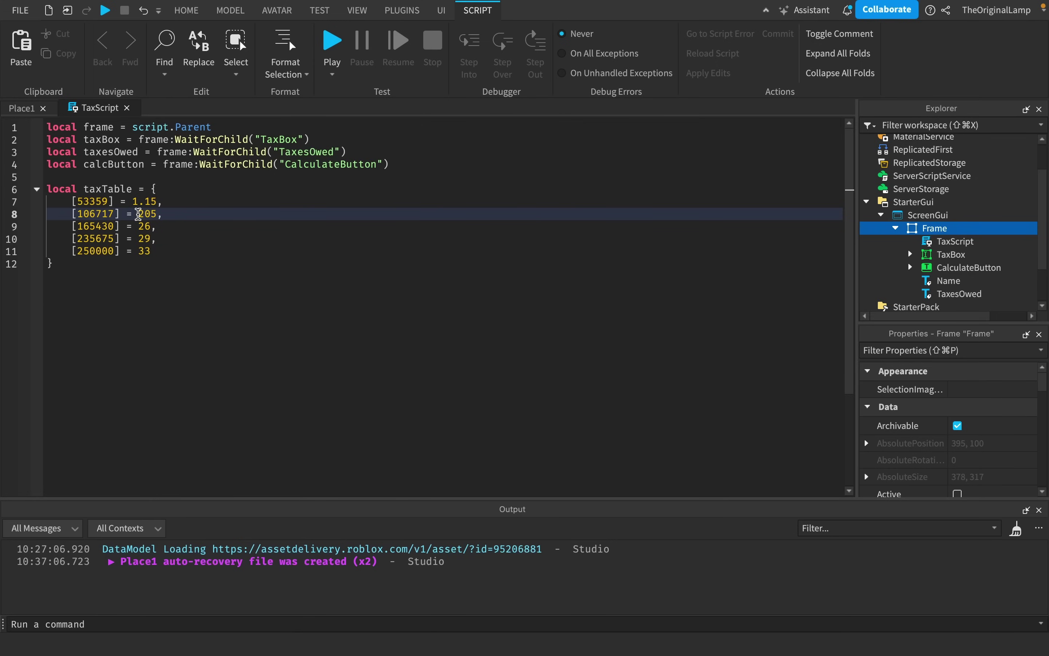
{"action": "left_click", "coordinate": [138, 214]}
{"action": "type", "text": "1."}
{"action": "left_click", "coordinate": [139, 226]}
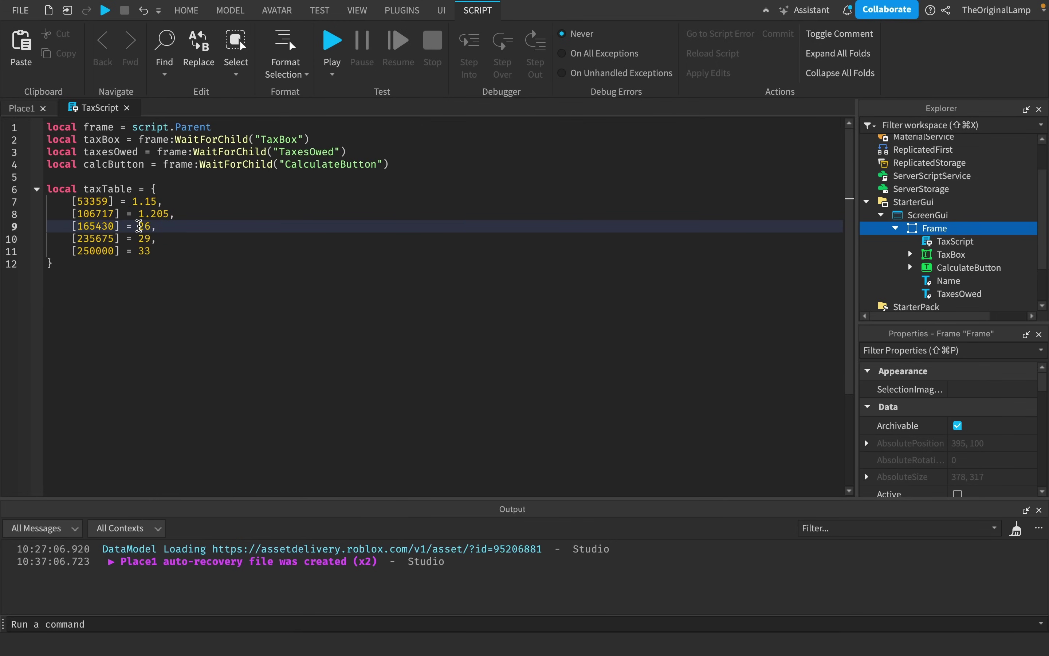
{"action": "type", "text": "1."}
{"action": "left_click", "coordinate": [139, 238]}
{"action": "type", "text": "1."}
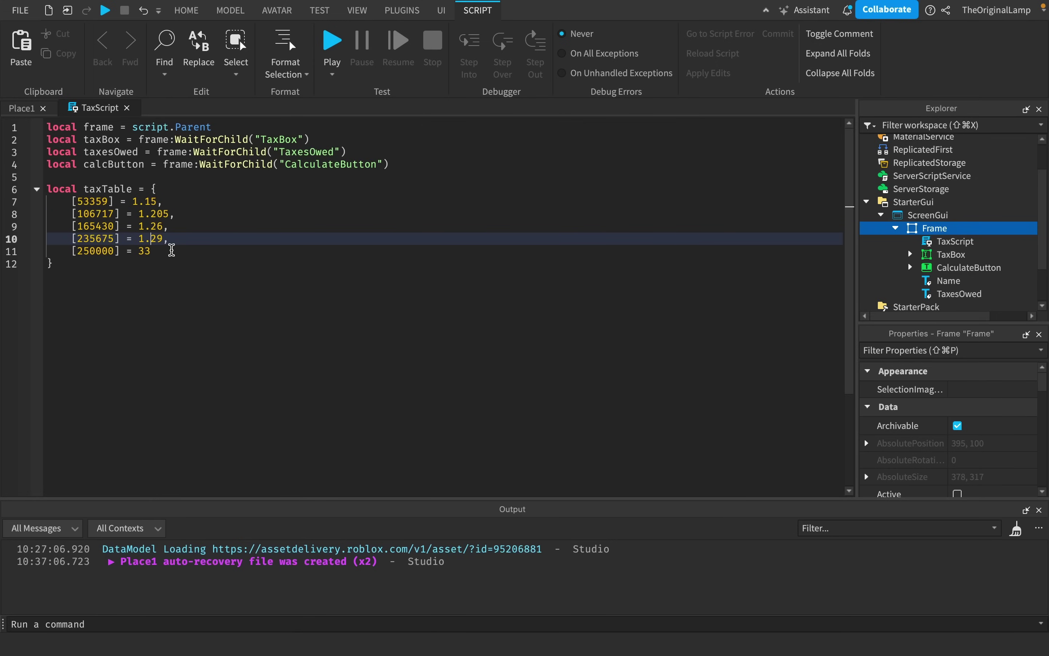
{"action": "left_click", "coordinate": [139, 251]}
{"action": "type", "text": "1."}
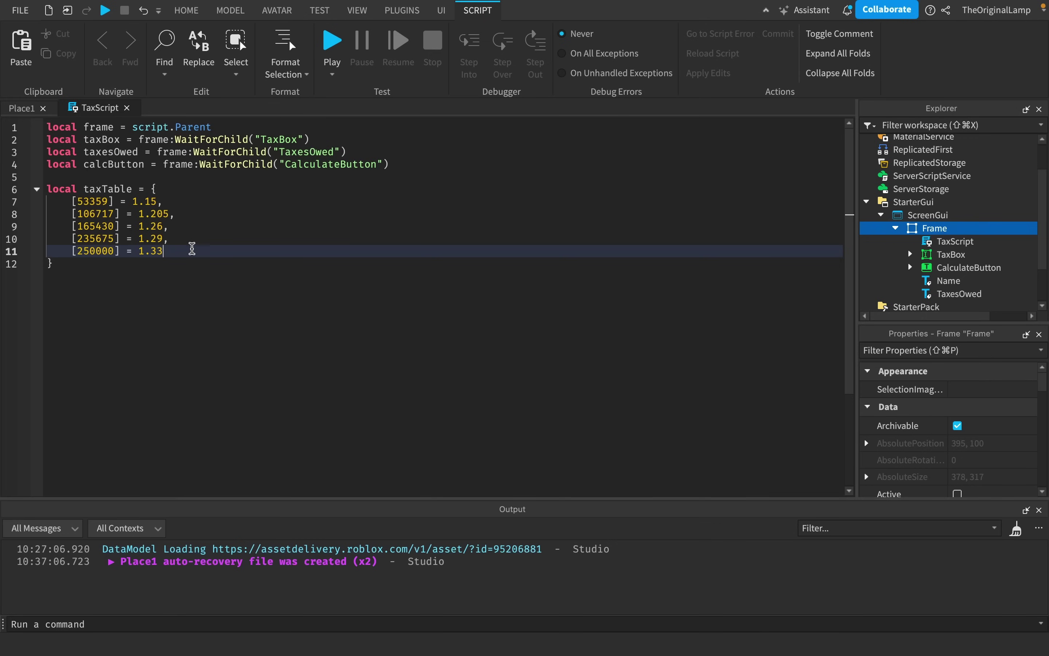
{"action": "left_click", "coordinate": [348, 264]}
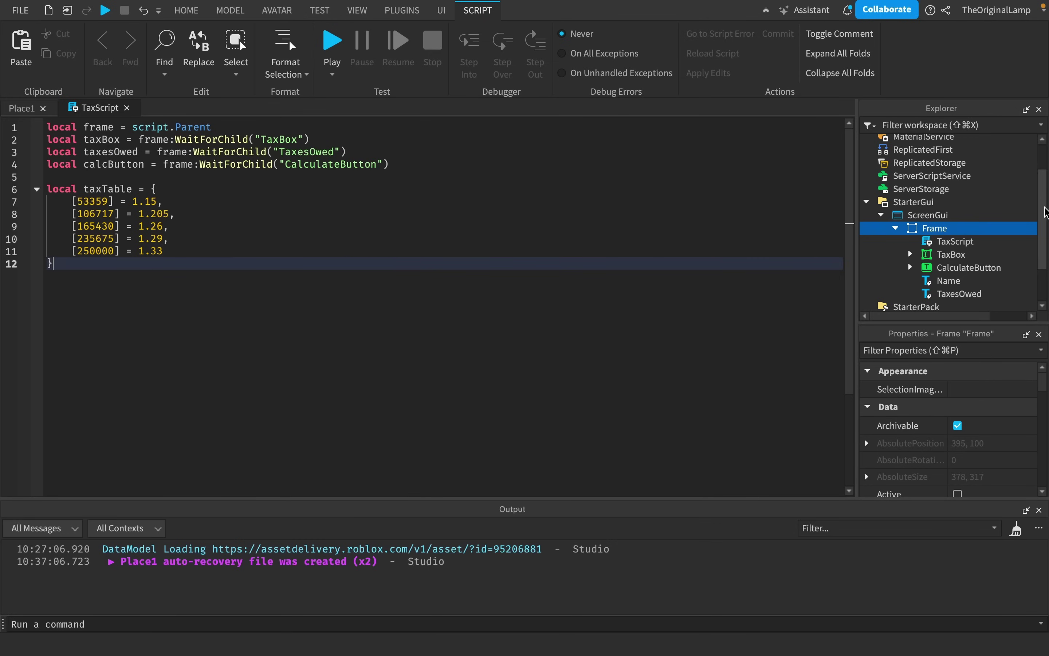
- Insert a ModuleScript under TaxScript and return to the TaxScript code
{"action": "left_click", "coordinate": [985, 241]}
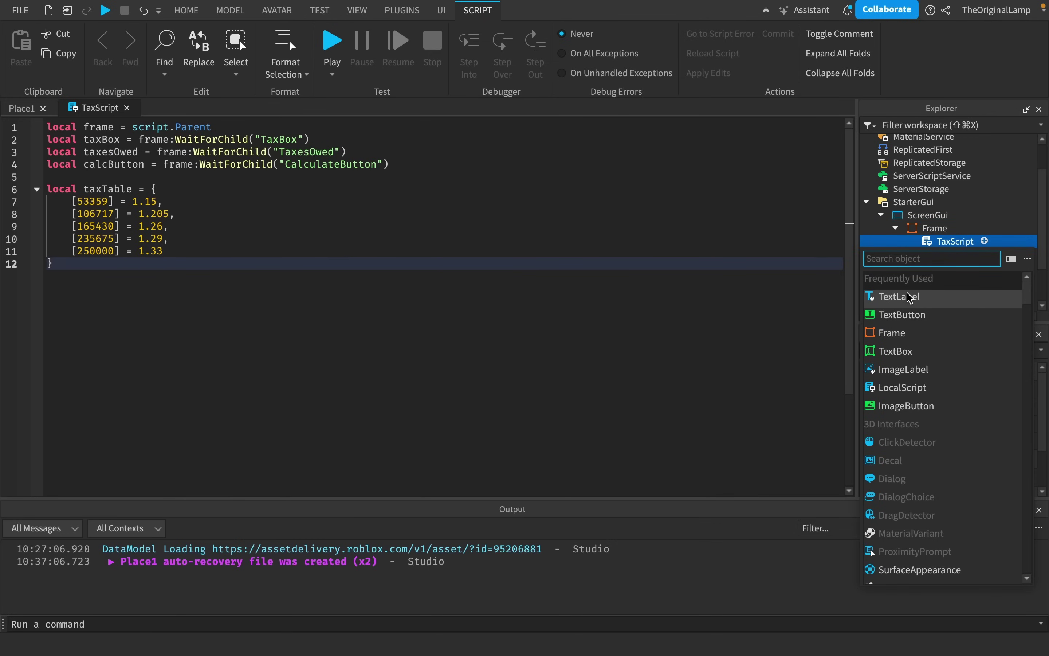
{"action": "type", "text": "mod"}
{"action": "left_click", "coordinate": [903, 279]}
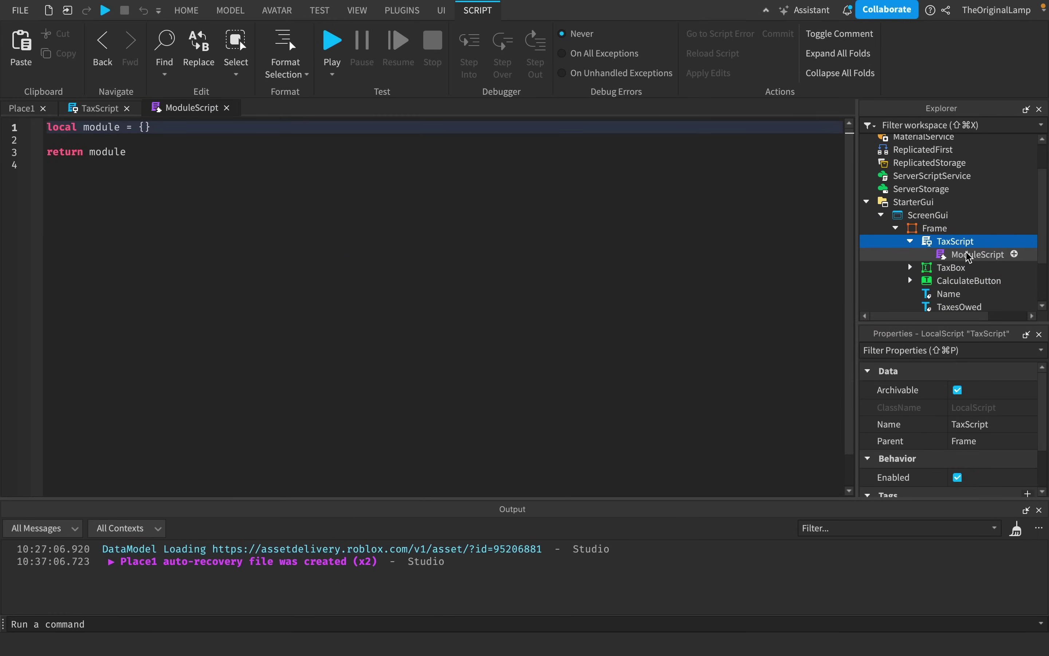
{"action": "left_click", "coordinate": [95, 108]}
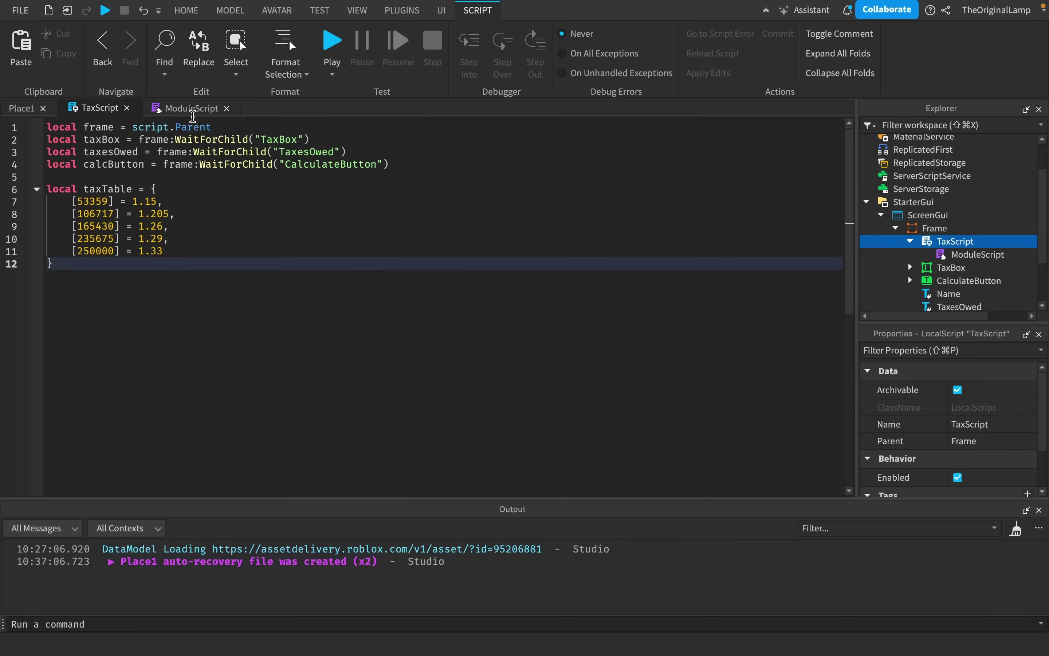